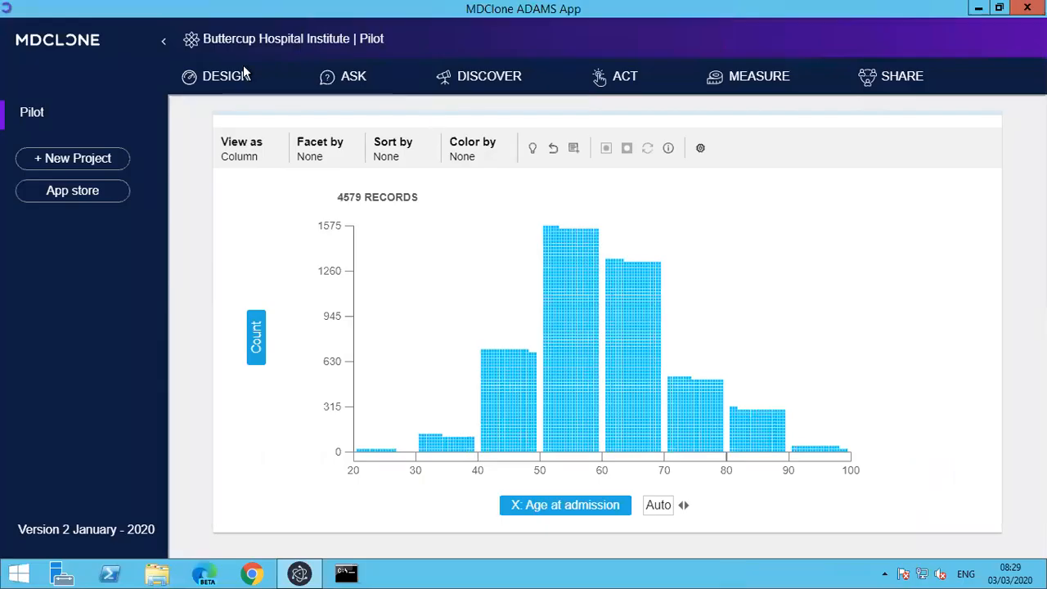
Open the Query tool and sign in with the username and the account password.
mouse_move(337, 102)
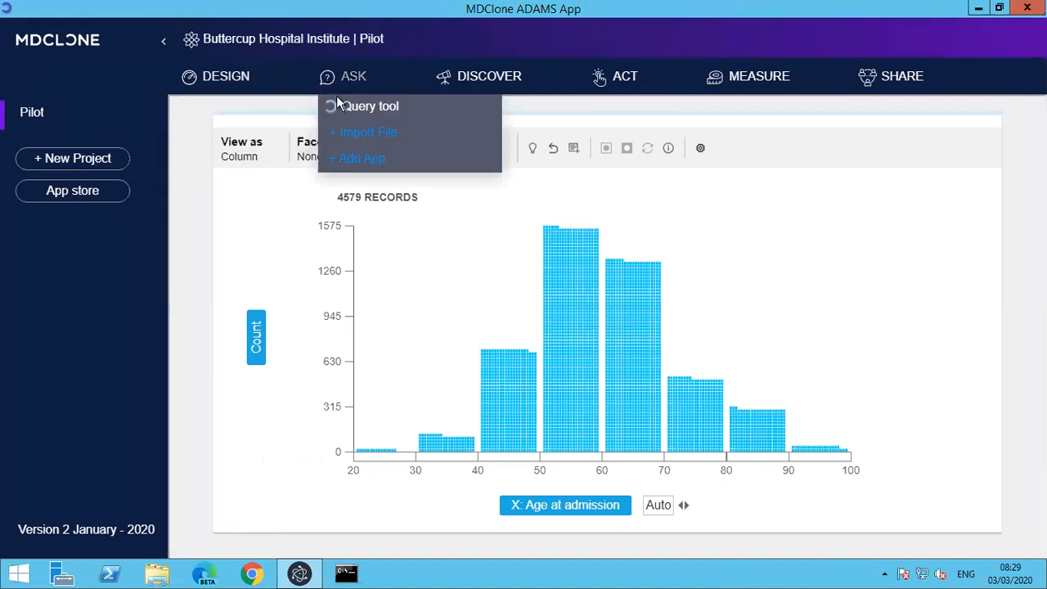
left_click(352, 105)
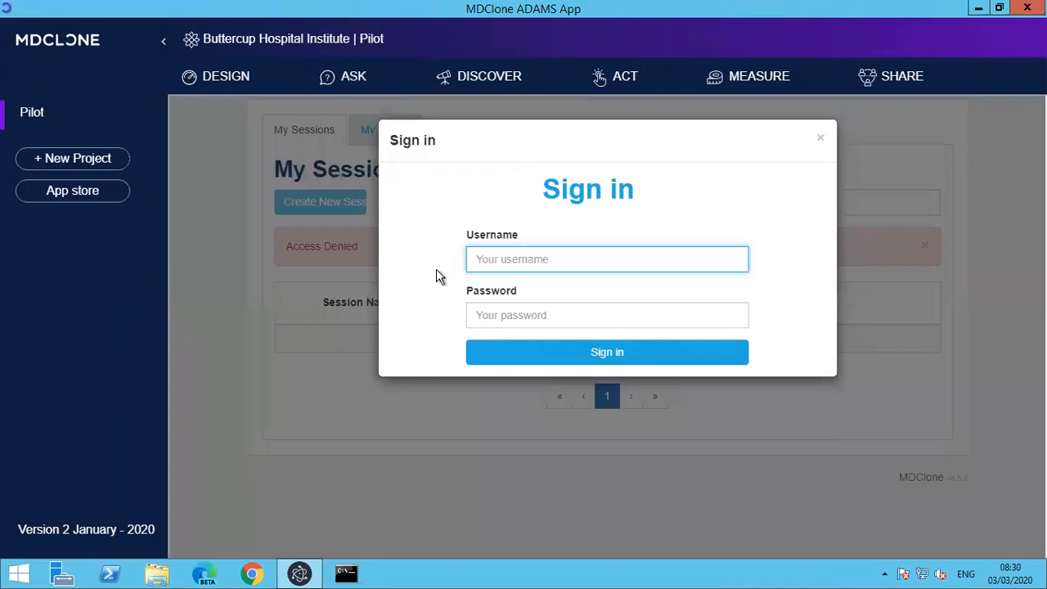
key("Tab")
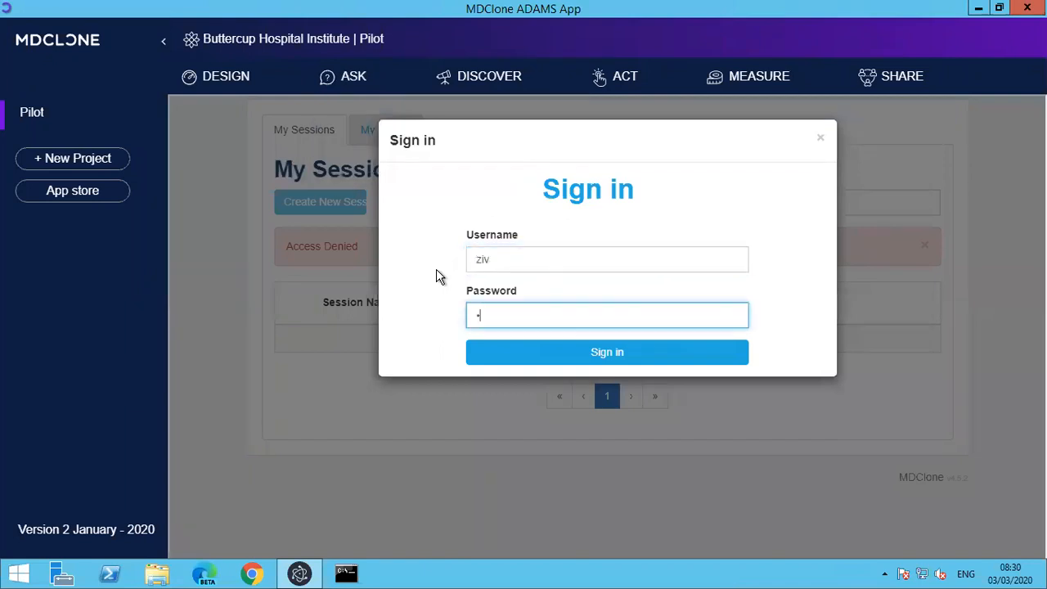
key("Return")
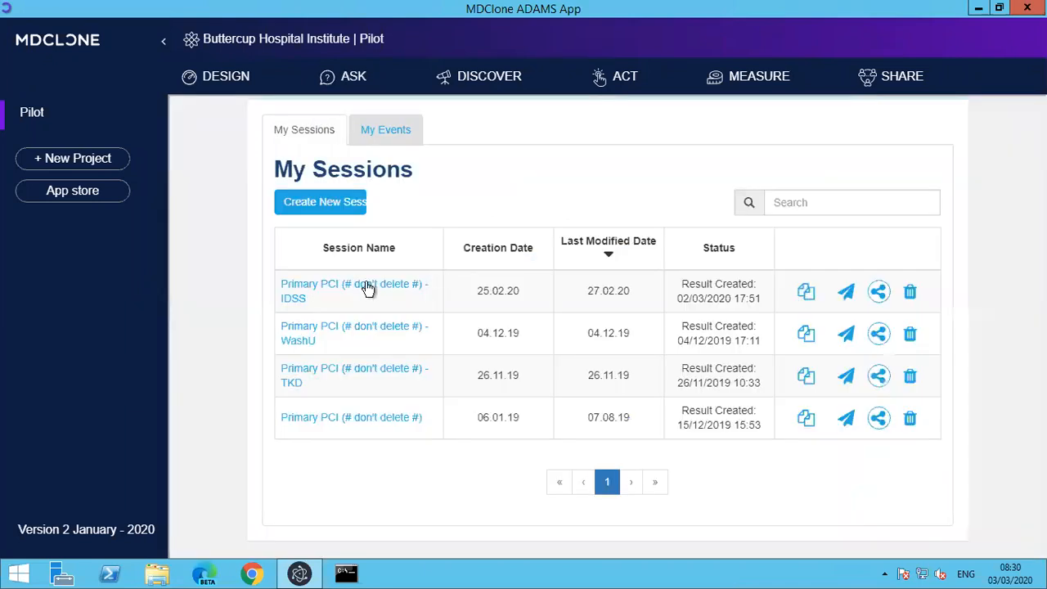
Open the session "Primary PCI (# don't delete #) - IDSS", review its cohort definition and proceed to the output definition.
left_click(367, 291)
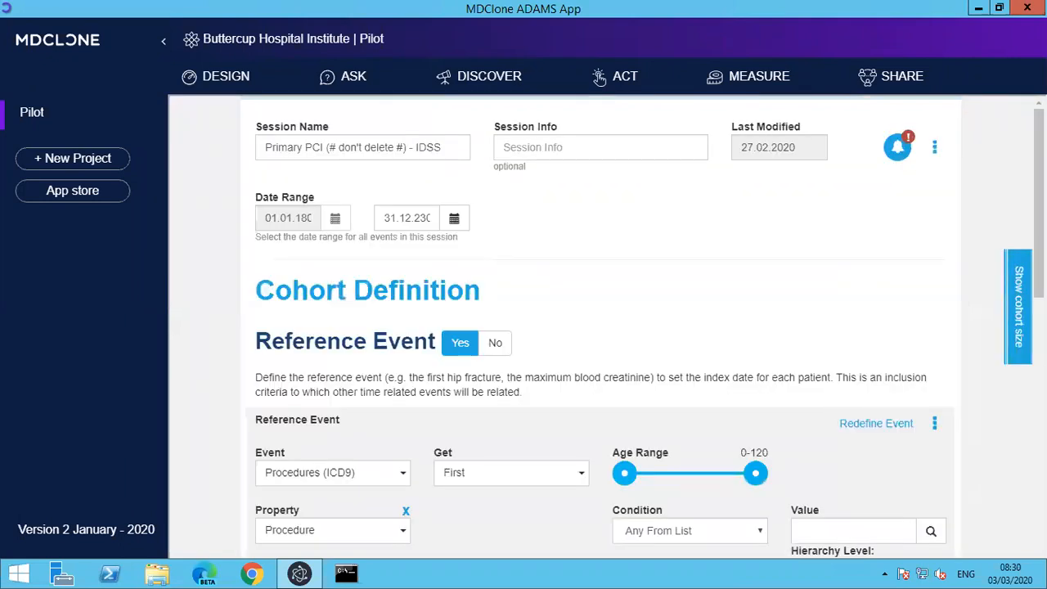
scroll(601, 327, "down", 5)
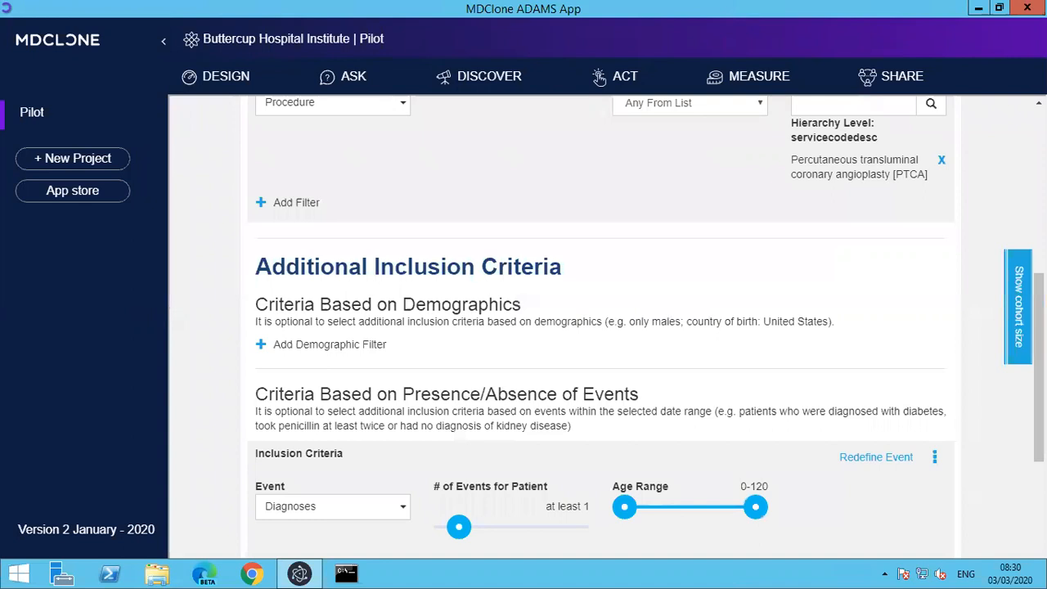
scroll(997, 467, "down", 3)
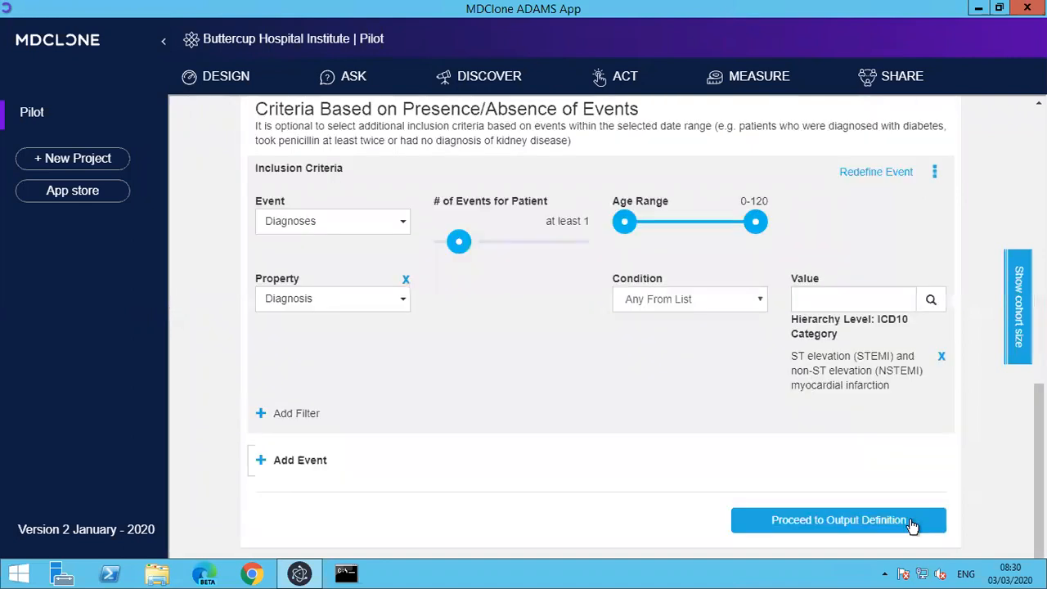
left_click(909, 522)
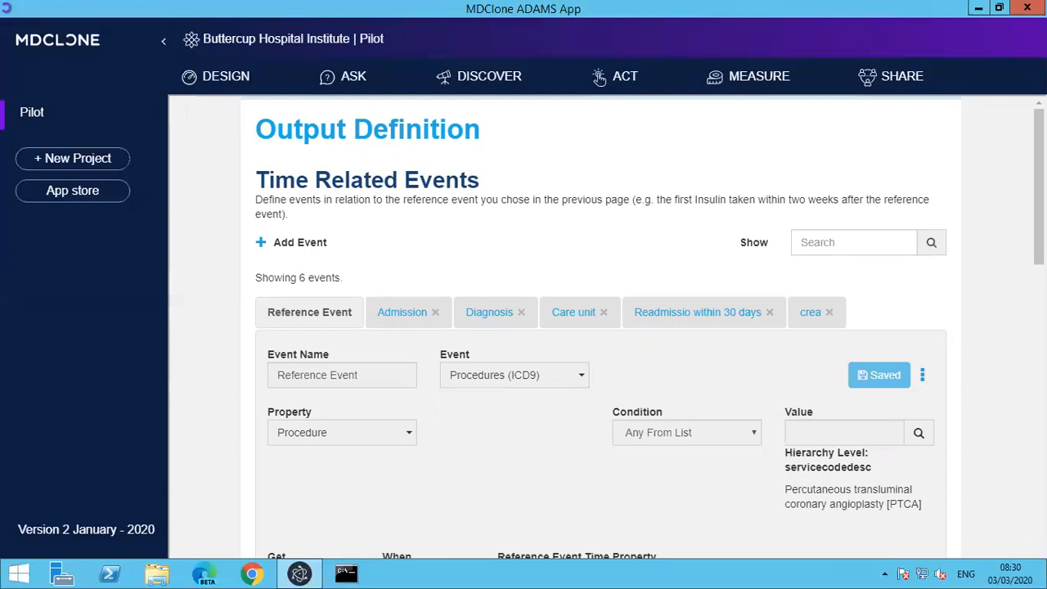
Review the output definition's time related events and patient demographic columns, and proceed to the data file summary.
scroll(601, 327, "down", 5)
scroll(601, 327, "down", 5)
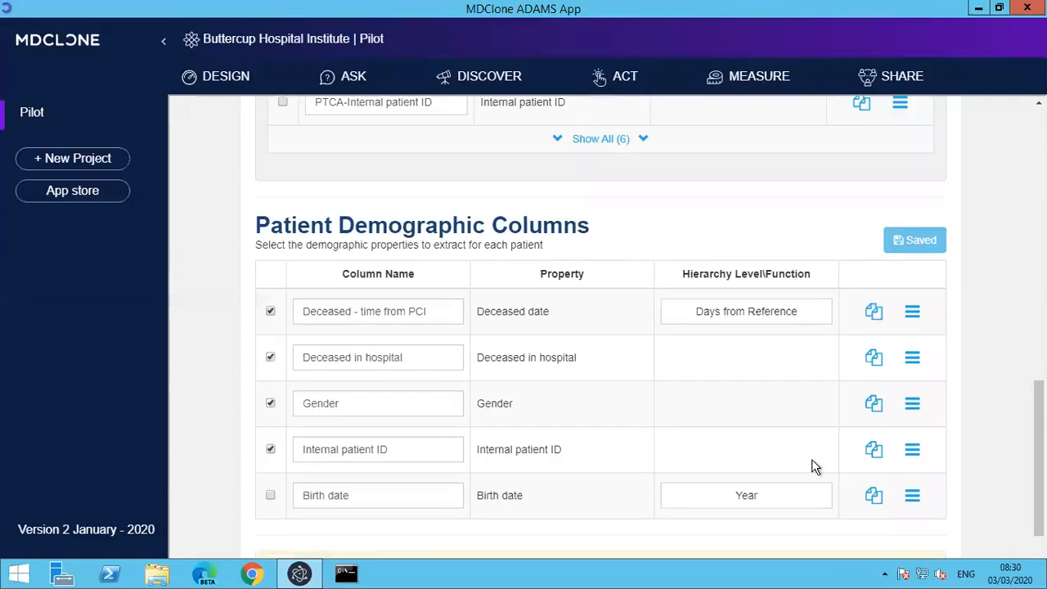
scroll(923, 516, "down", 2)
left_click(923, 515)
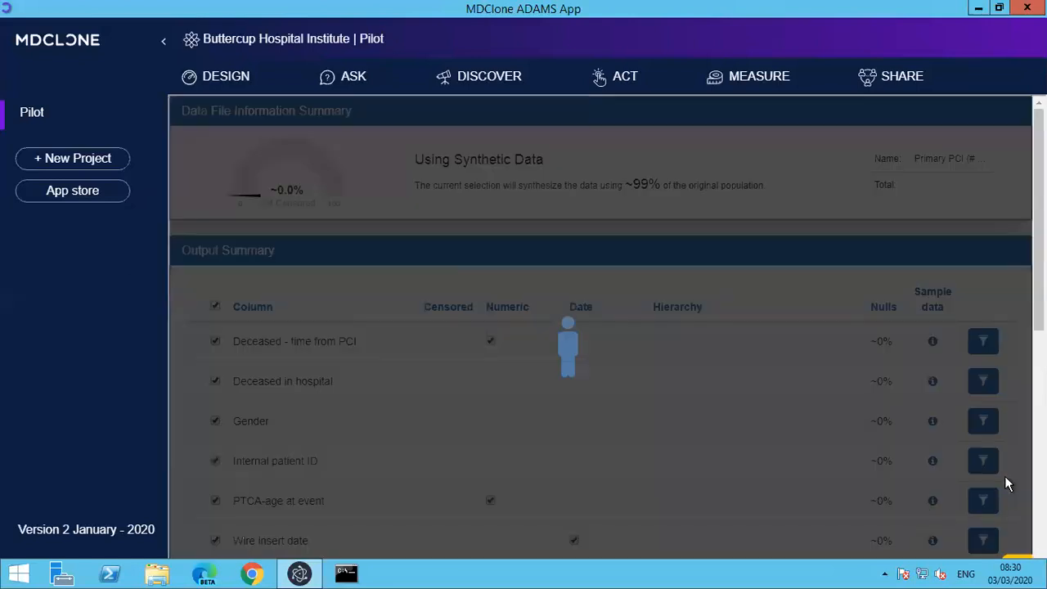
Download the session's original file with the available approval key and save the CSV in Downloads under its suggested name.
scroll(601, 327, "down", 5)
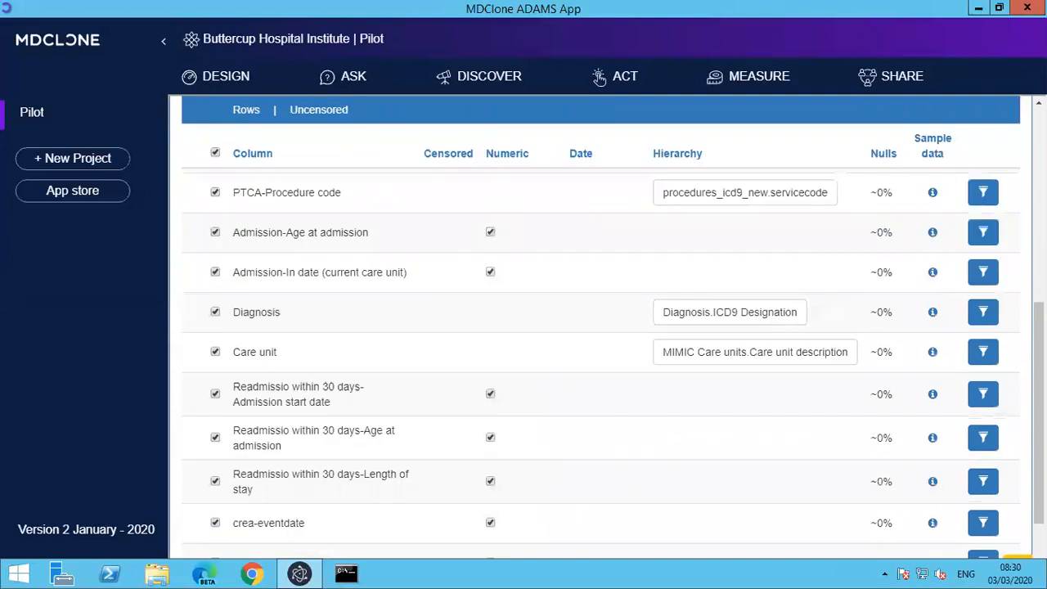
scroll(600, 327, "down", 2)
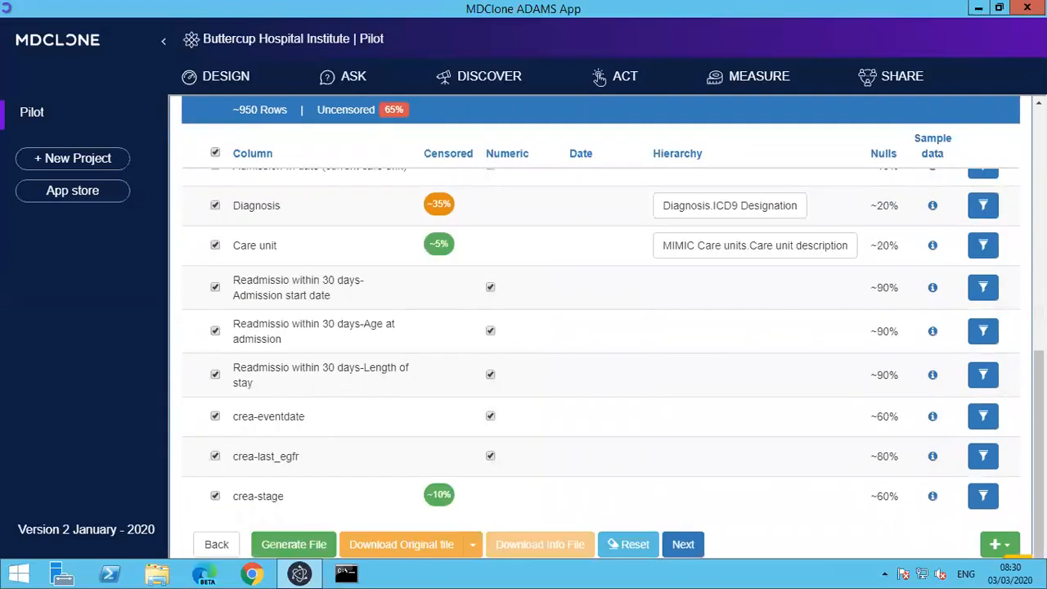
left_click(416, 546)
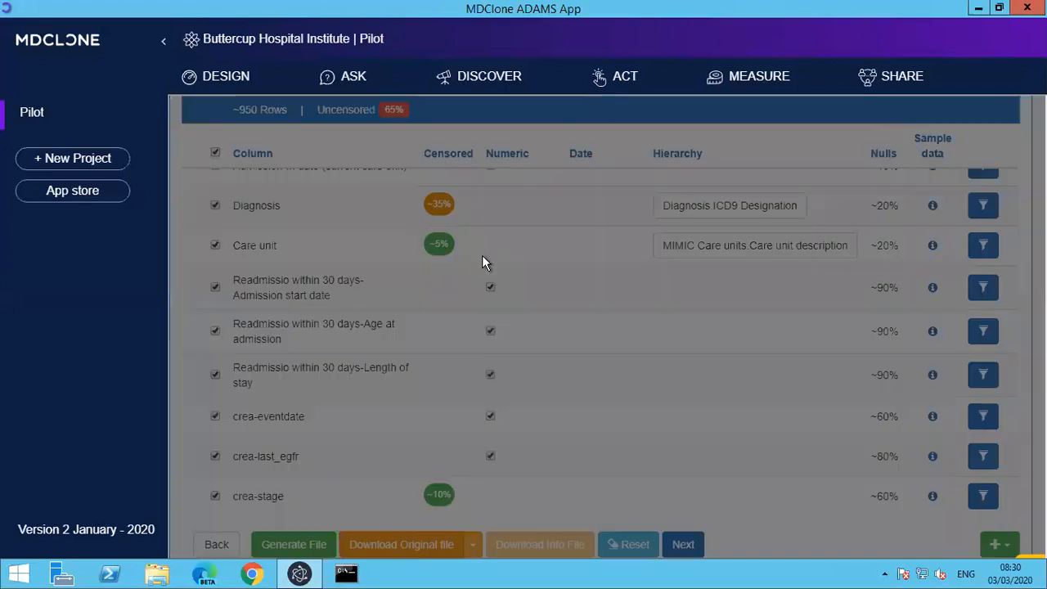
left_click(463, 204)
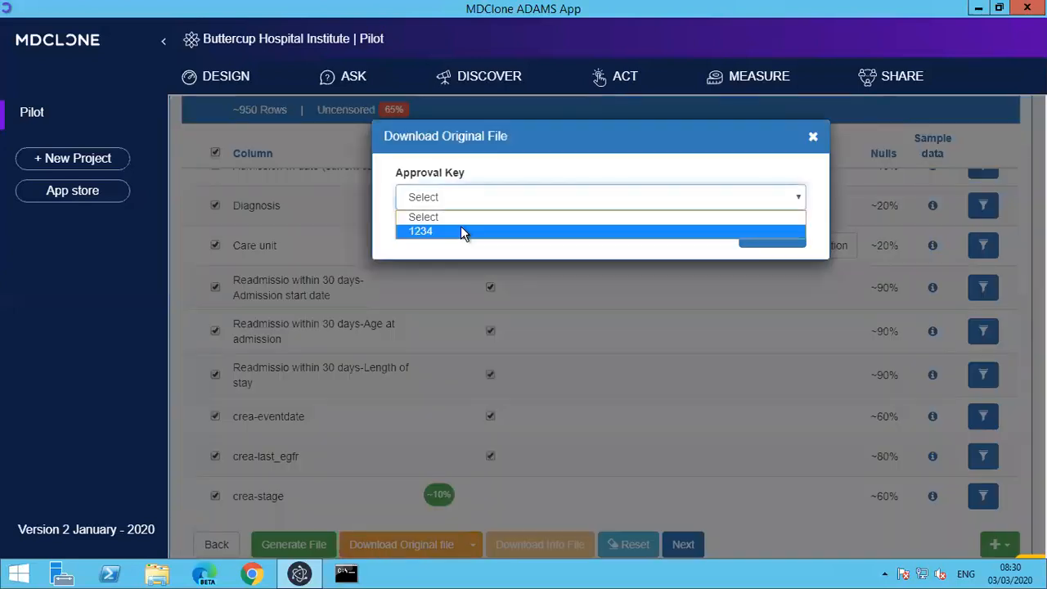
left_click(461, 230)
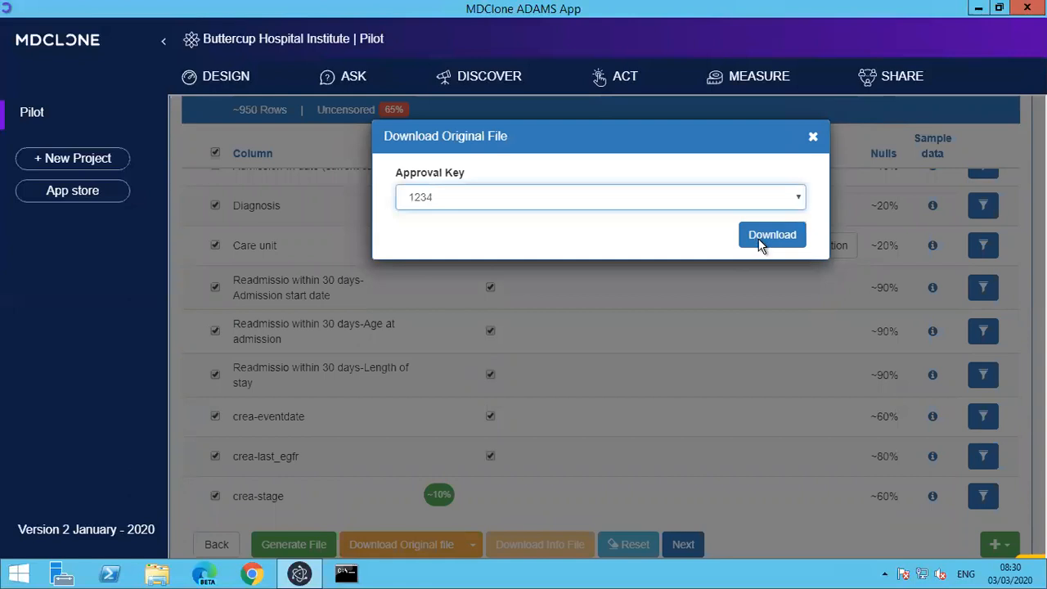
left_click(771, 236)
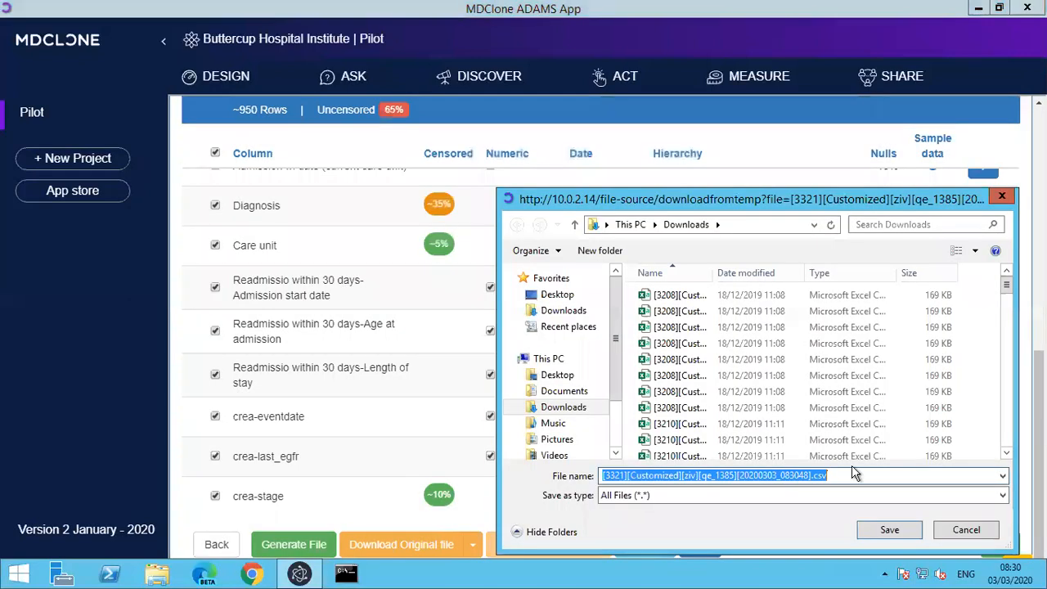
left_click(879, 530)
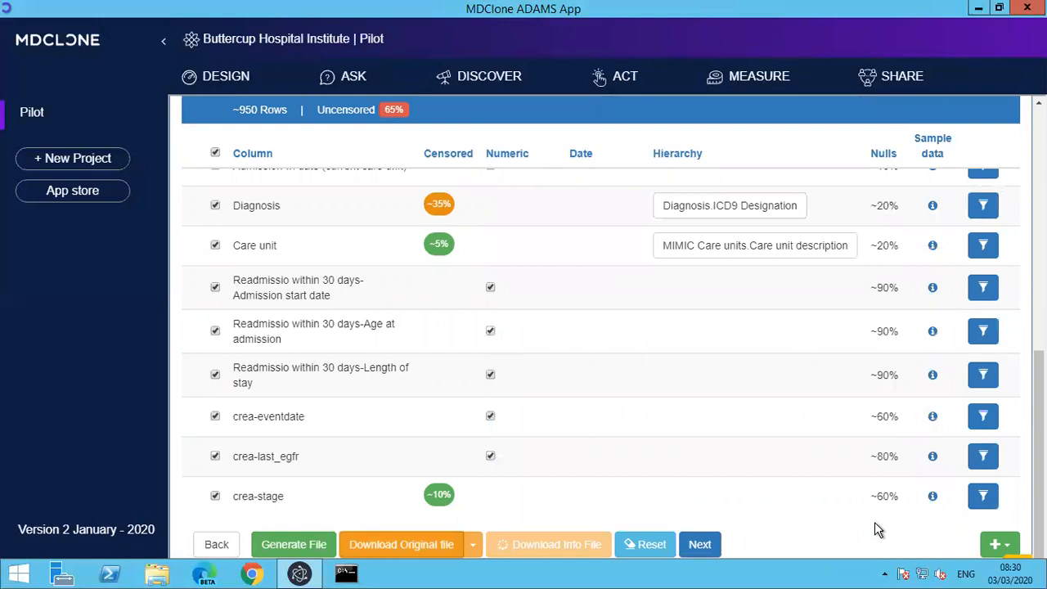
Open Discovery studio and display the Table 1 textual summary of the data.
mouse_move(478, 81)
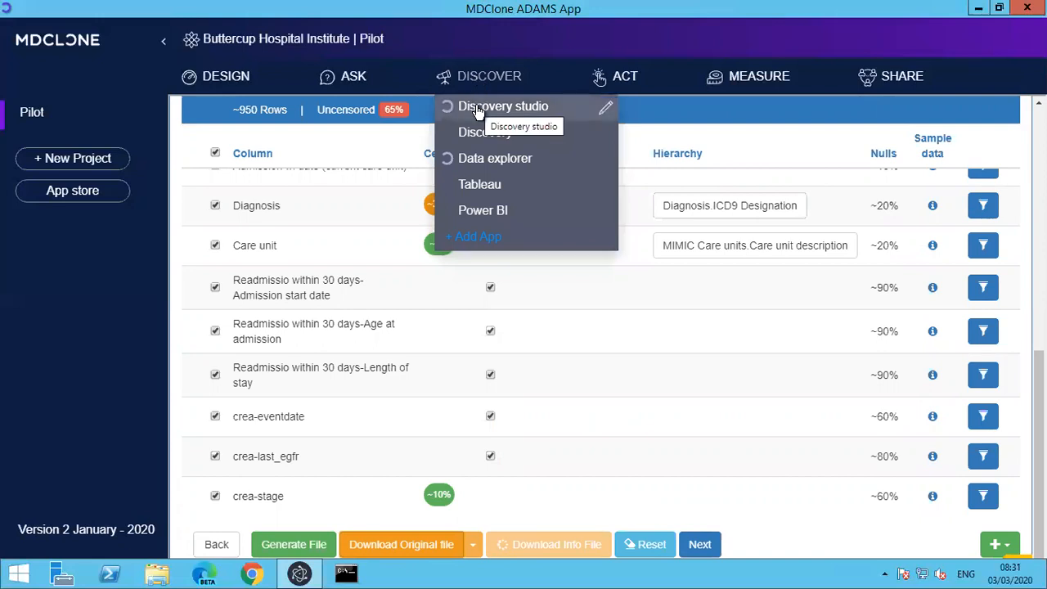
left_click(477, 111)
left_click(405, 122)
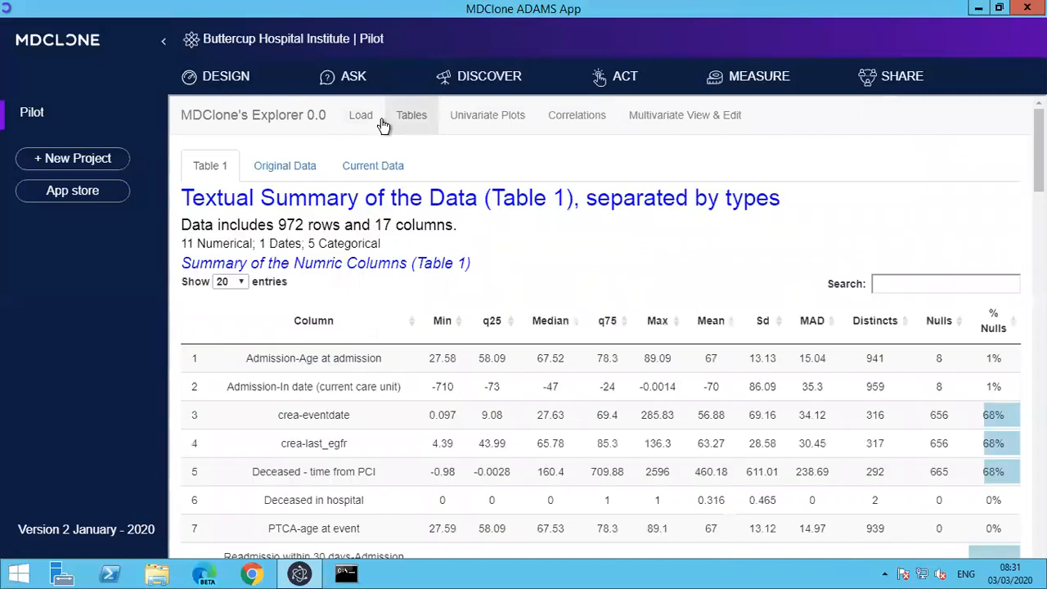
View the numeric univariate plots as Boxplot and Density, and display the Correlogram of the variables.
left_click(475, 123)
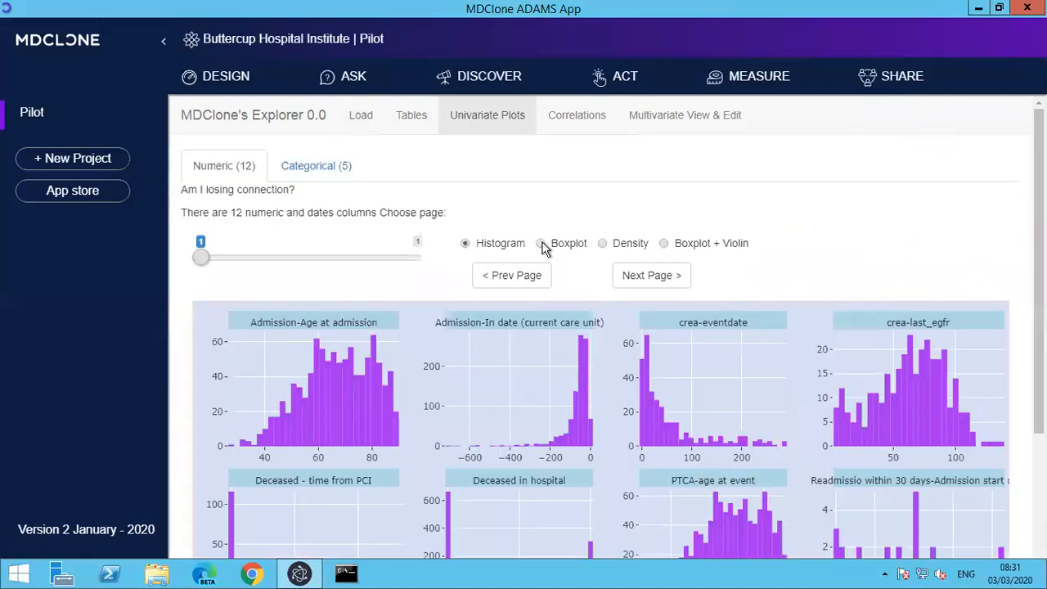
left_click(541, 243)
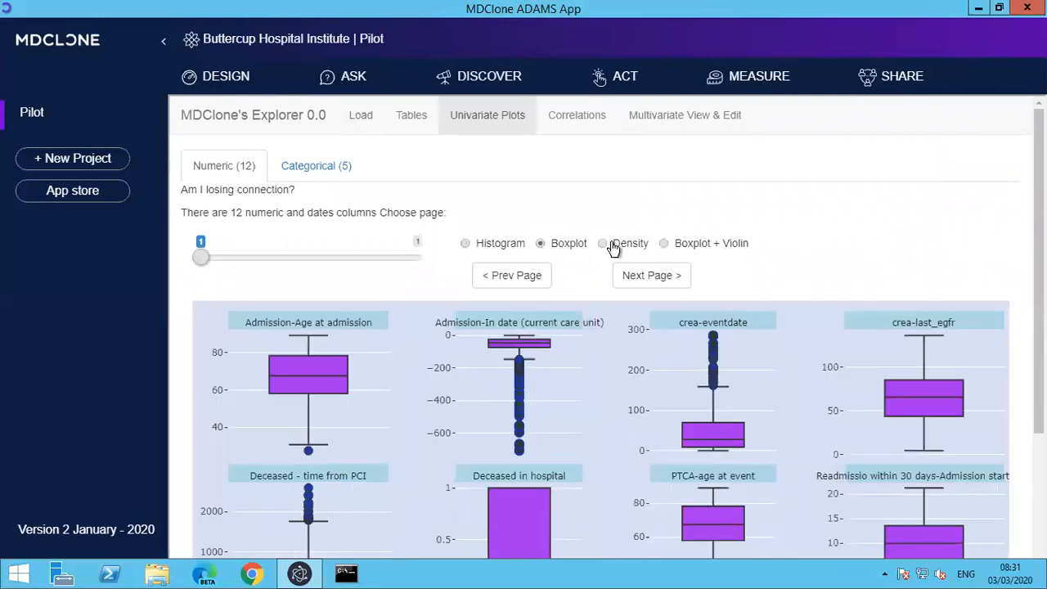
left_click(606, 243)
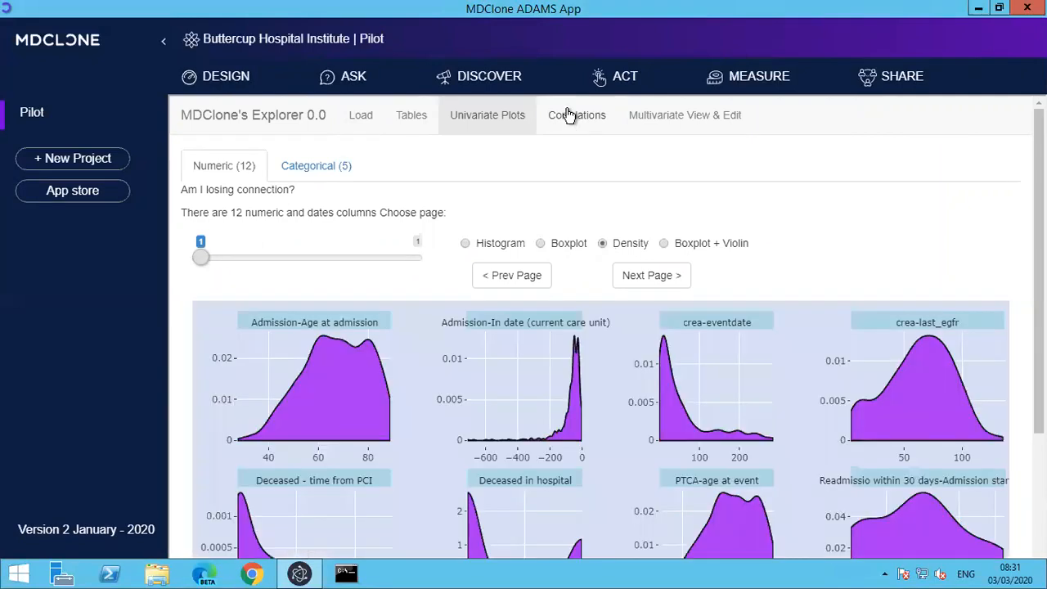
left_click(570, 114)
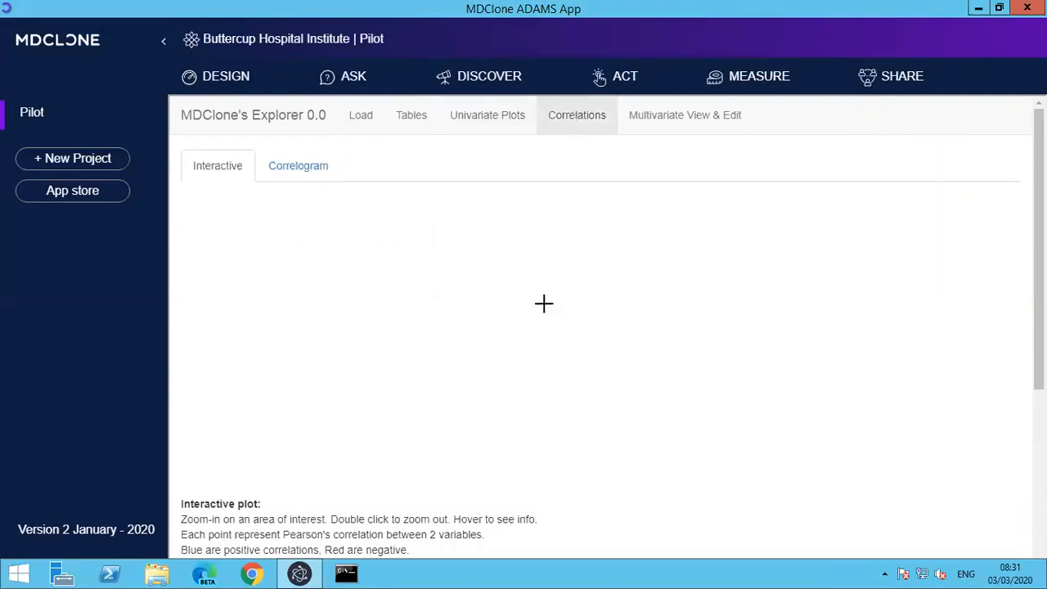
left_click(309, 170)
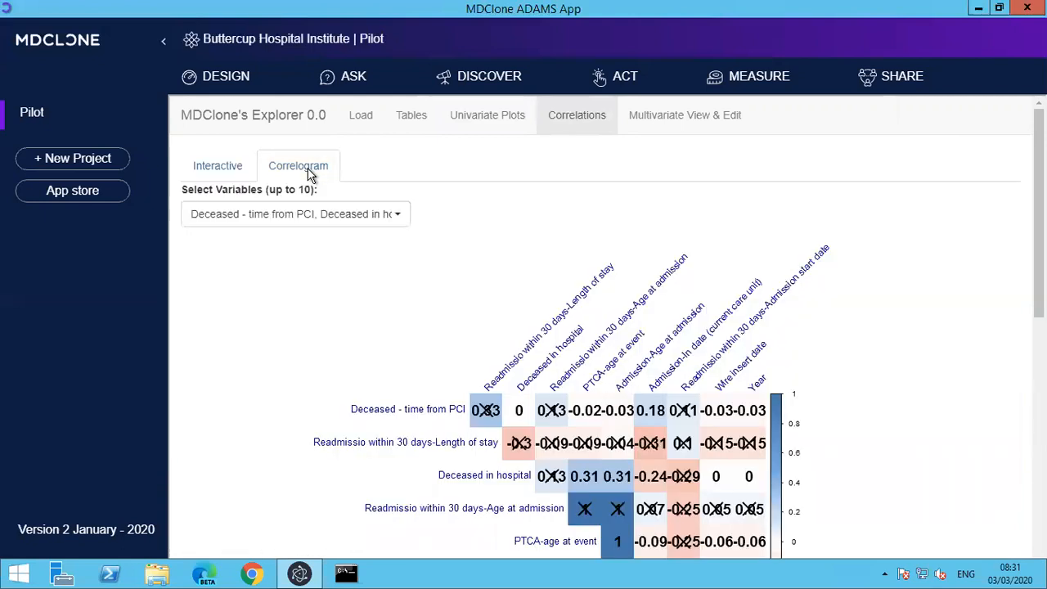
Switch to the Data explorer to show the Age at admission column chart.
left_click(465, 82)
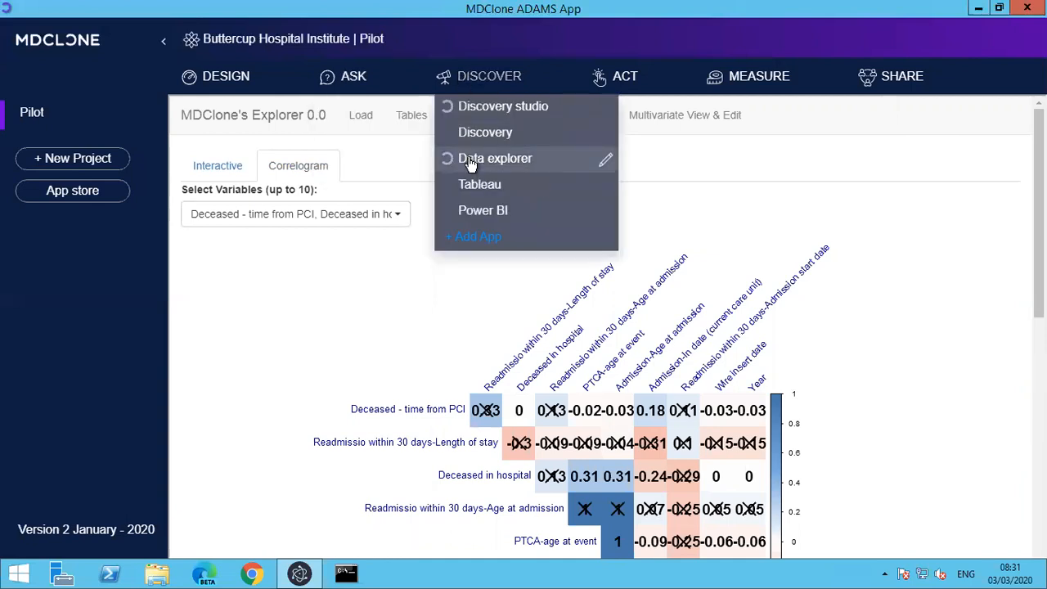
left_click(472, 163)
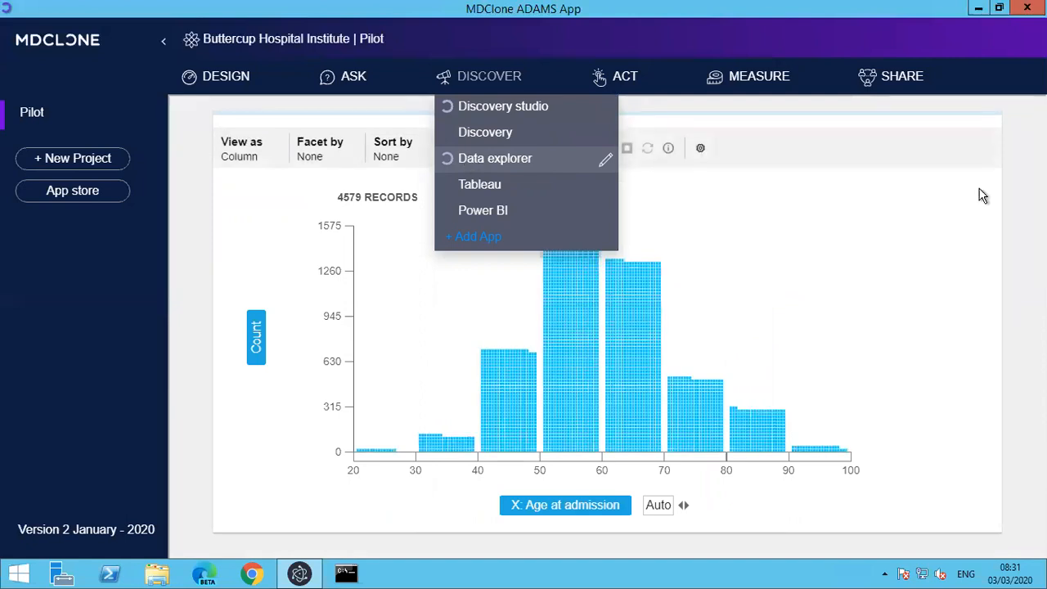
left_click(982, 195)
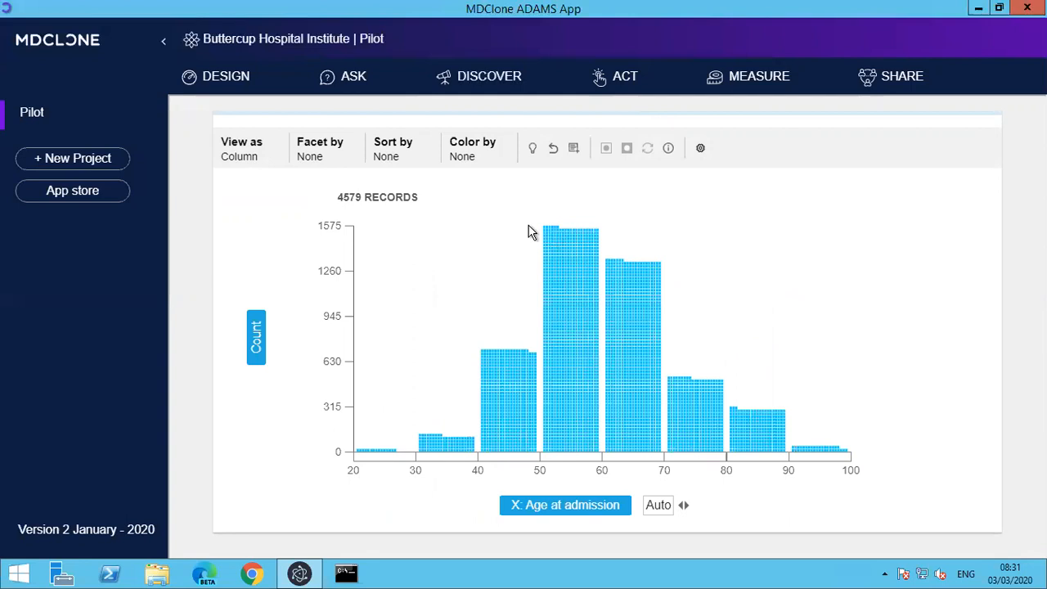
Select a small block of records atop the 50–60 age column, inspect the first record's details and close them.
left_click_drag(564, 256, 564, 254)
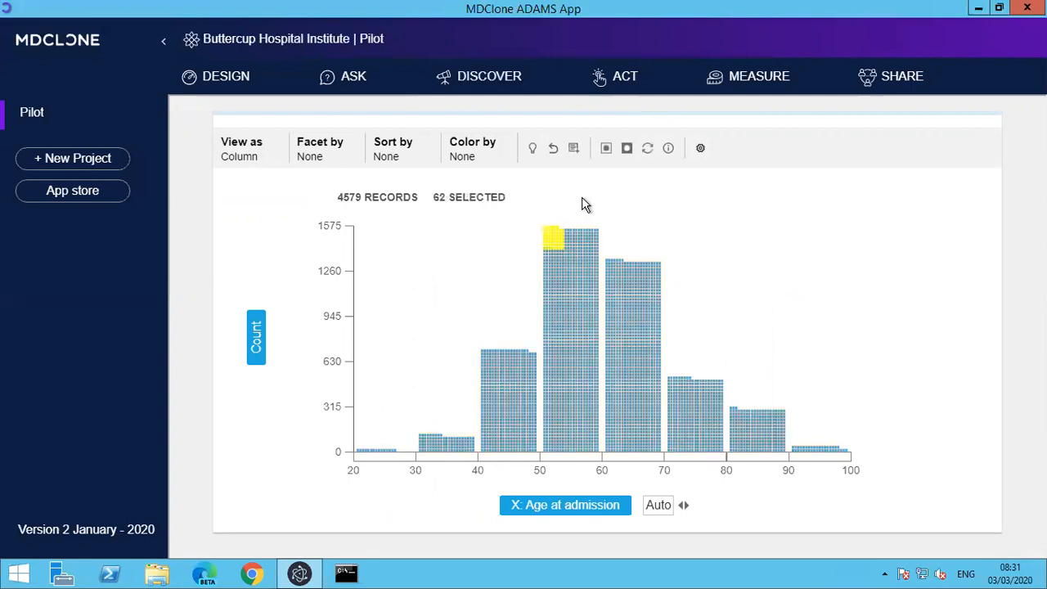
left_click(668, 149)
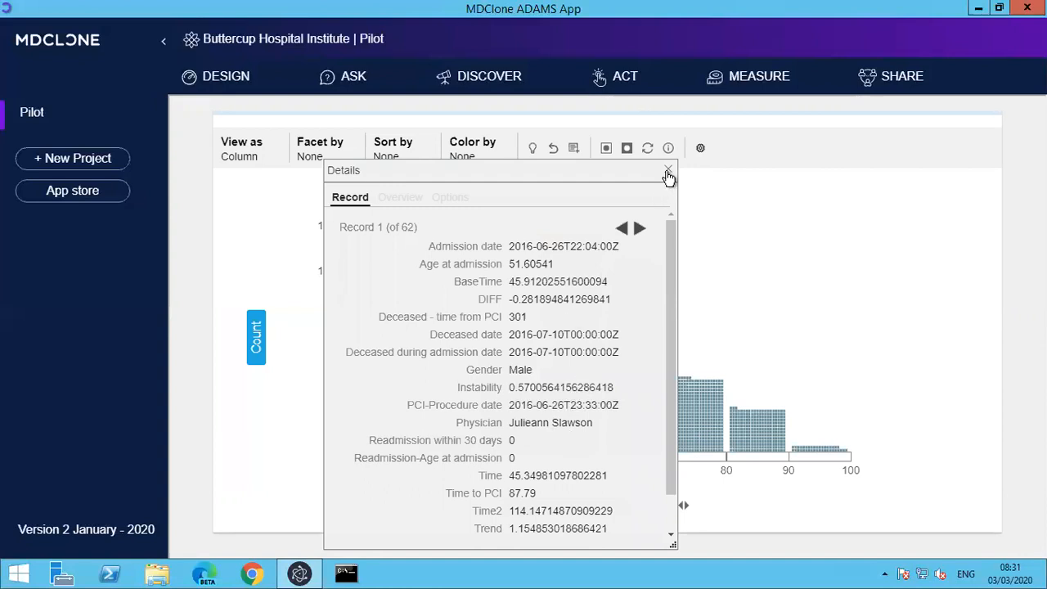
left_click(668, 176)
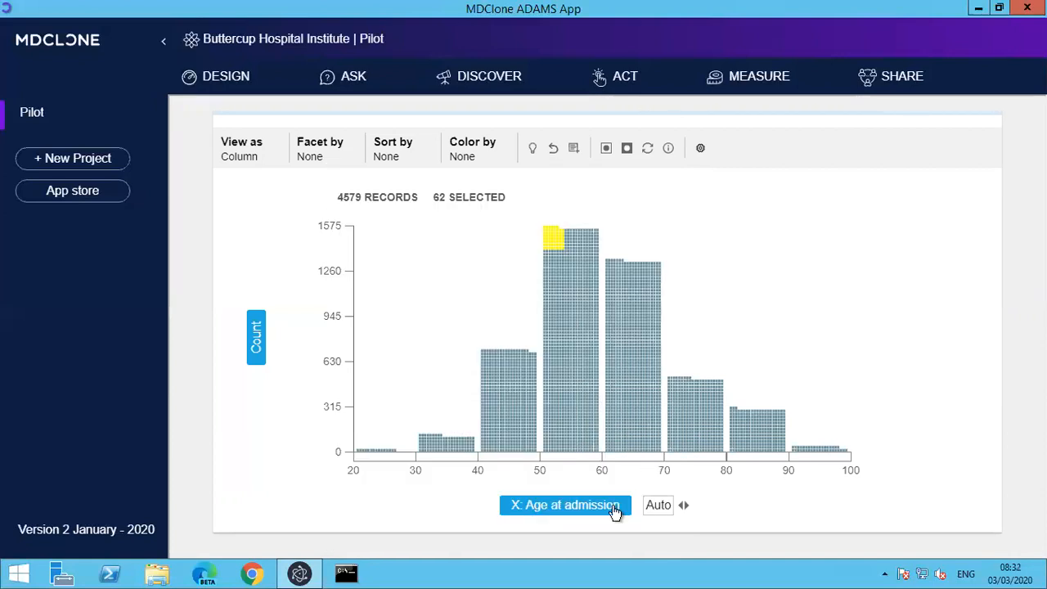
Set the column chart's X axis to Year of PCI.
left_click(615, 509)
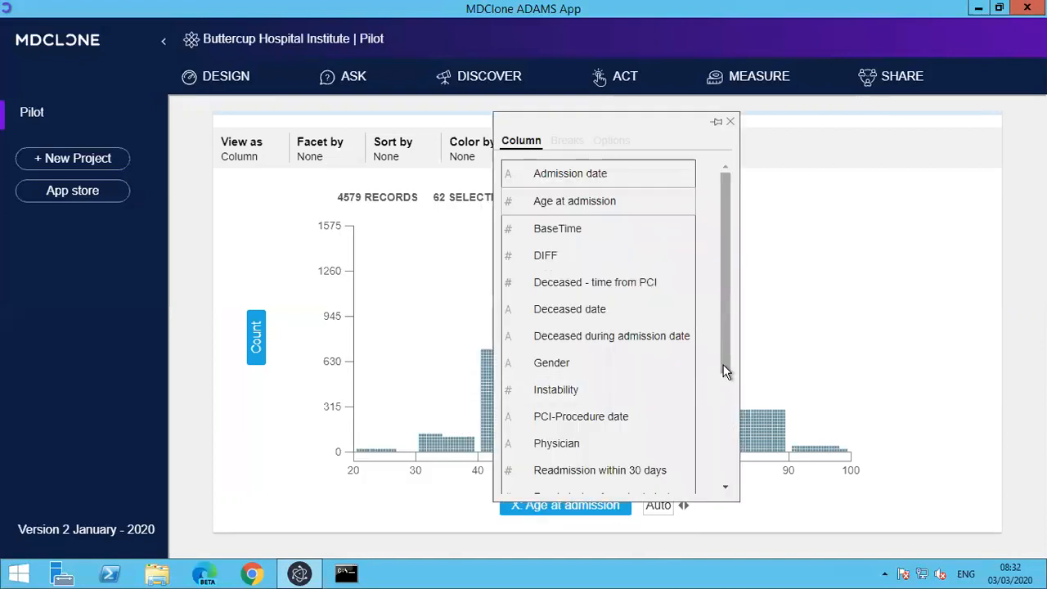
scroll(718, 494, "down", 3)
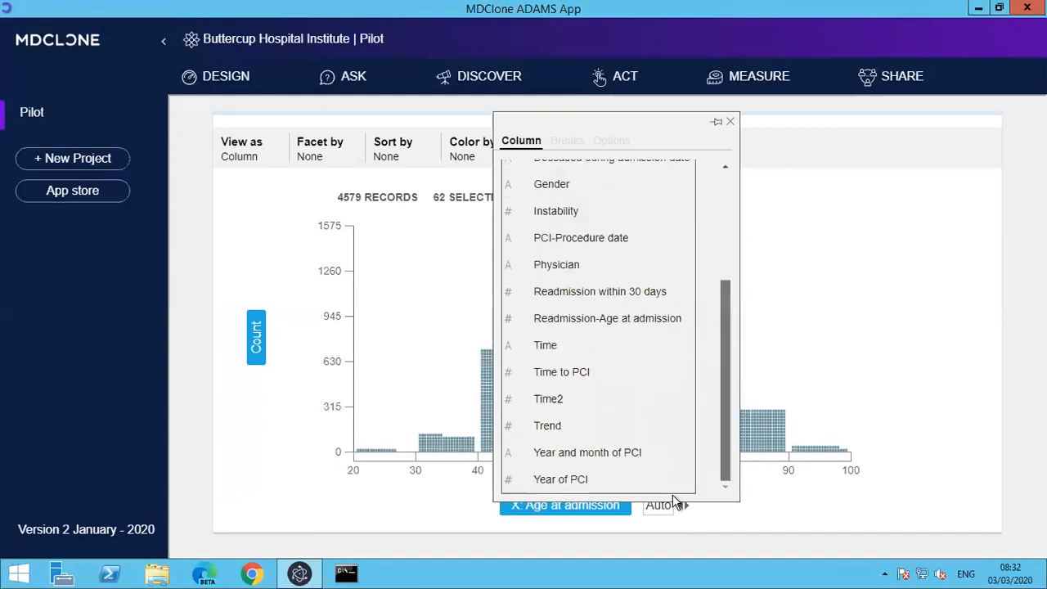
left_click(604, 482)
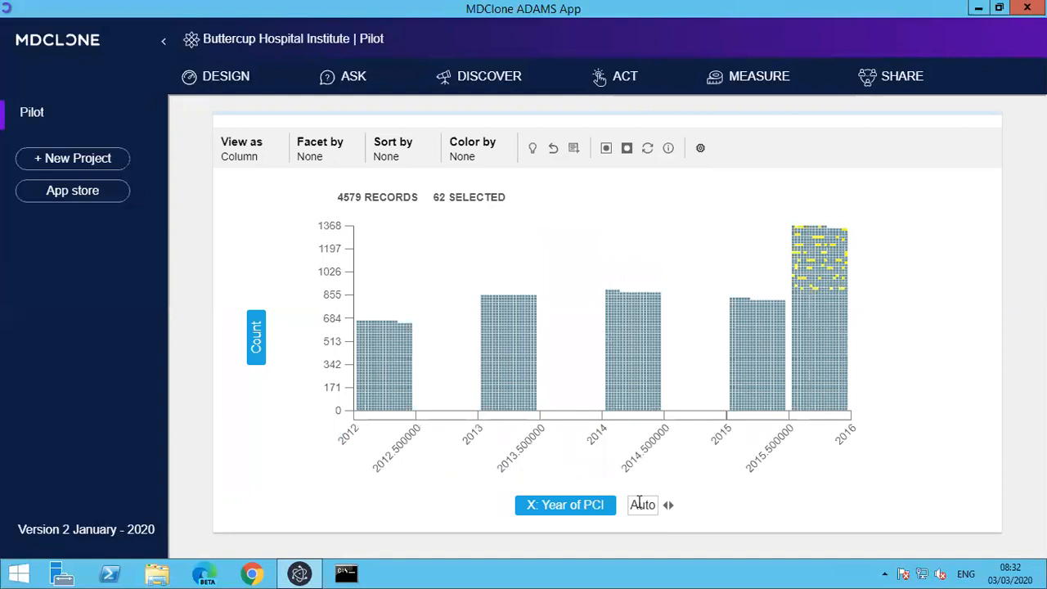
Divide the Year of PCI axis into 4 bins and clear the record selection.
left_click(640, 503)
type("4")
key("Return")
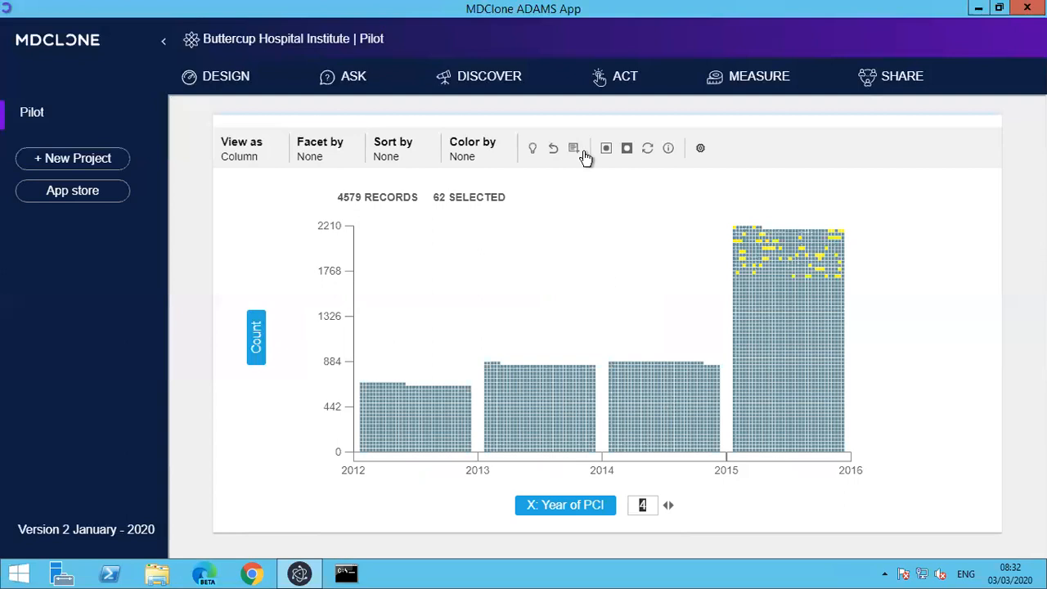
left_click(647, 151)
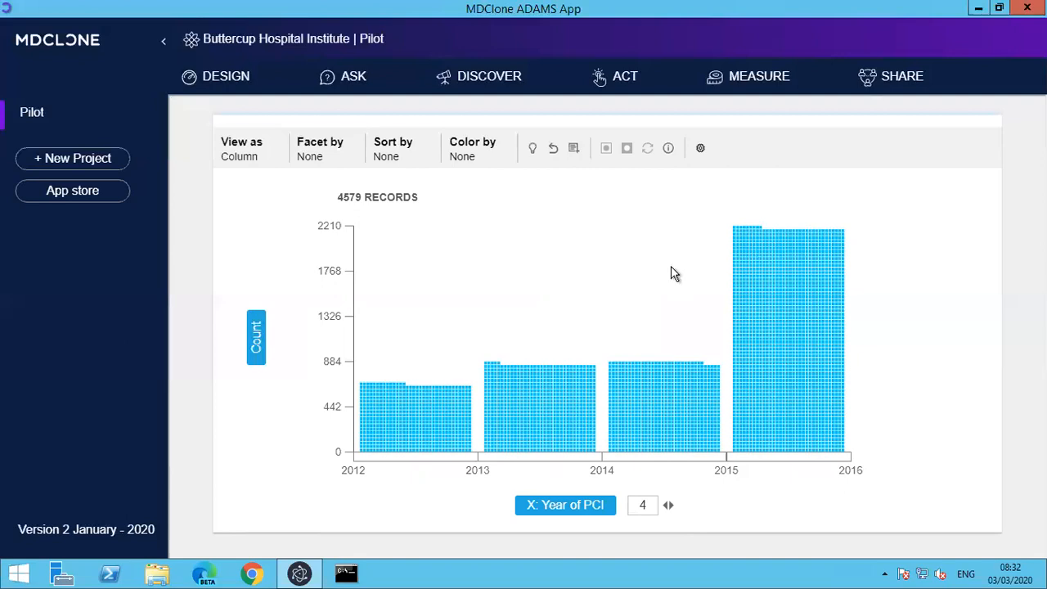
Color the column chart's records by Readmission within 30 days, then recolor them by Deceased date.
left_click(471, 159)
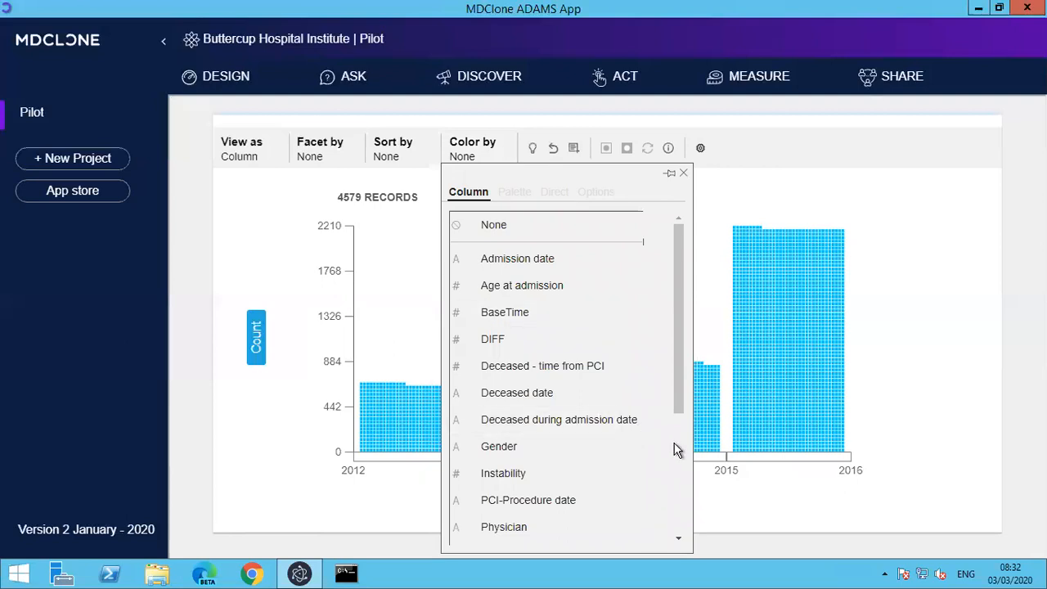
scroll(646, 422, "down", 3)
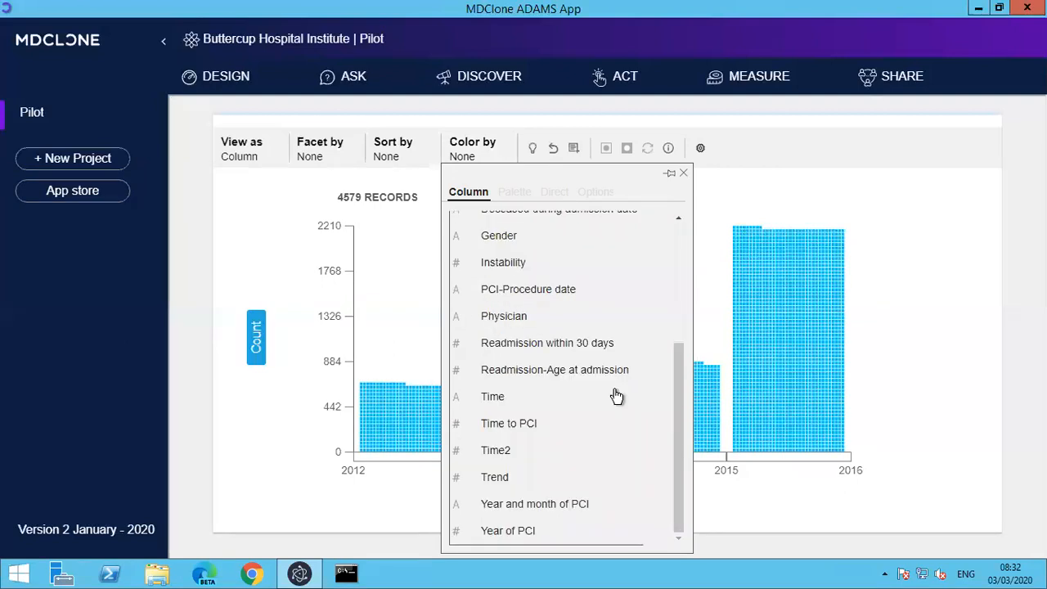
left_click(592, 346)
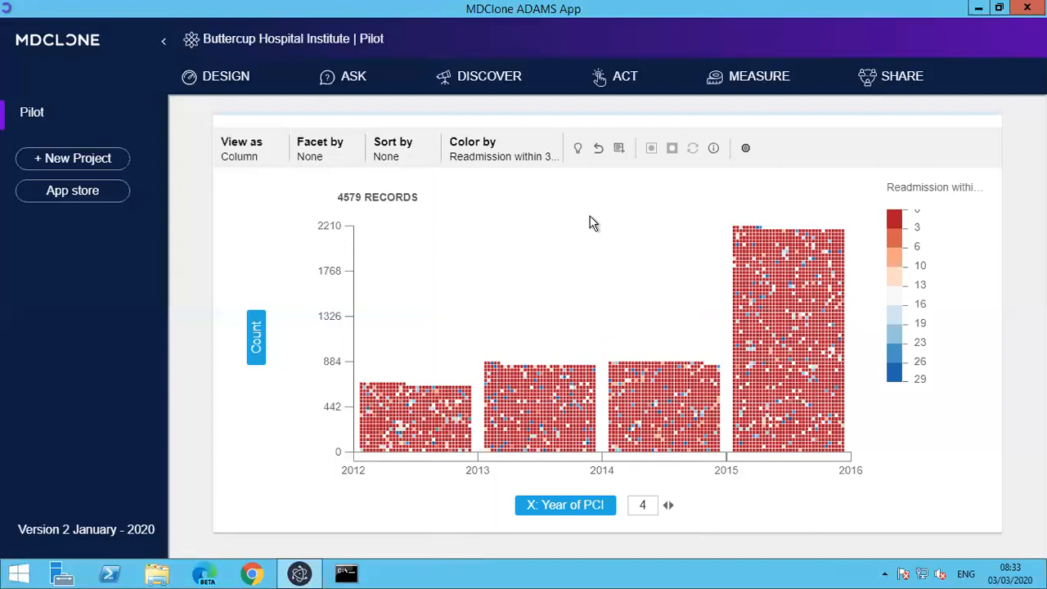
left_click(503, 157)
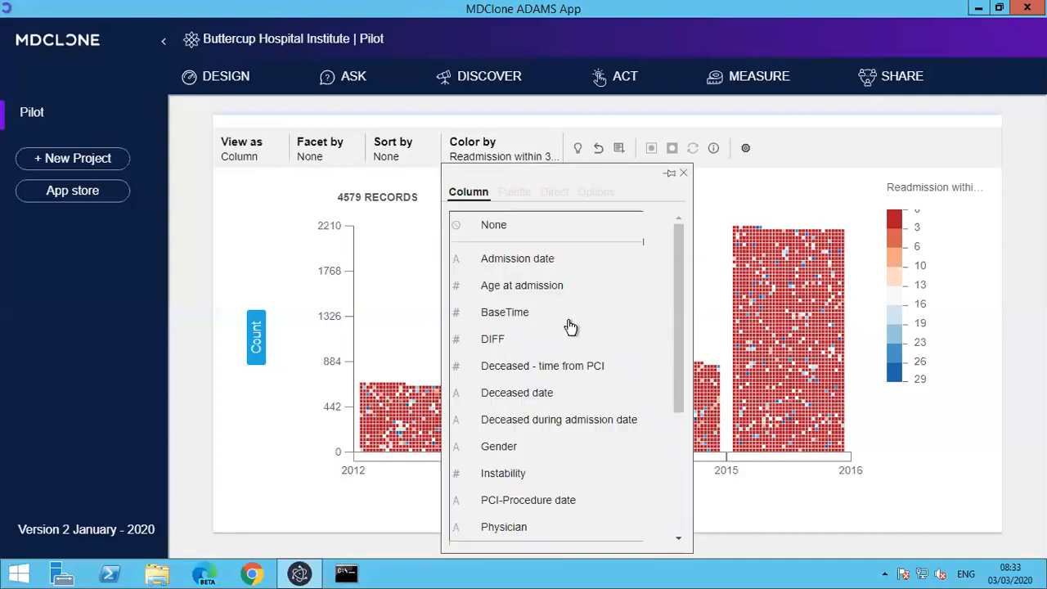
left_click(590, 396)
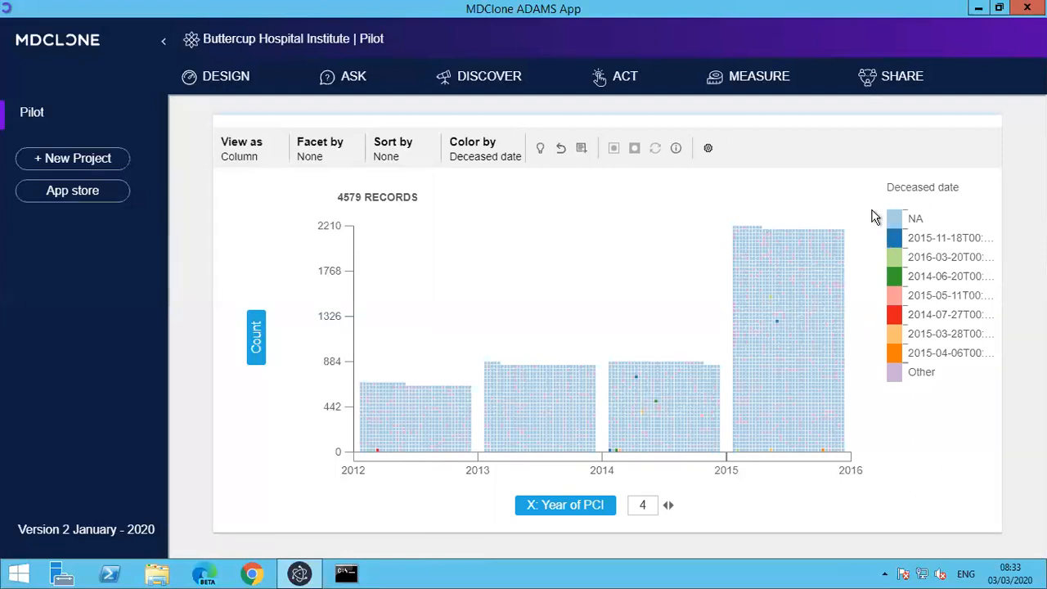
Color the column chart by Deceased during admission date and select all records in the NA category.
left_click(500, 155)
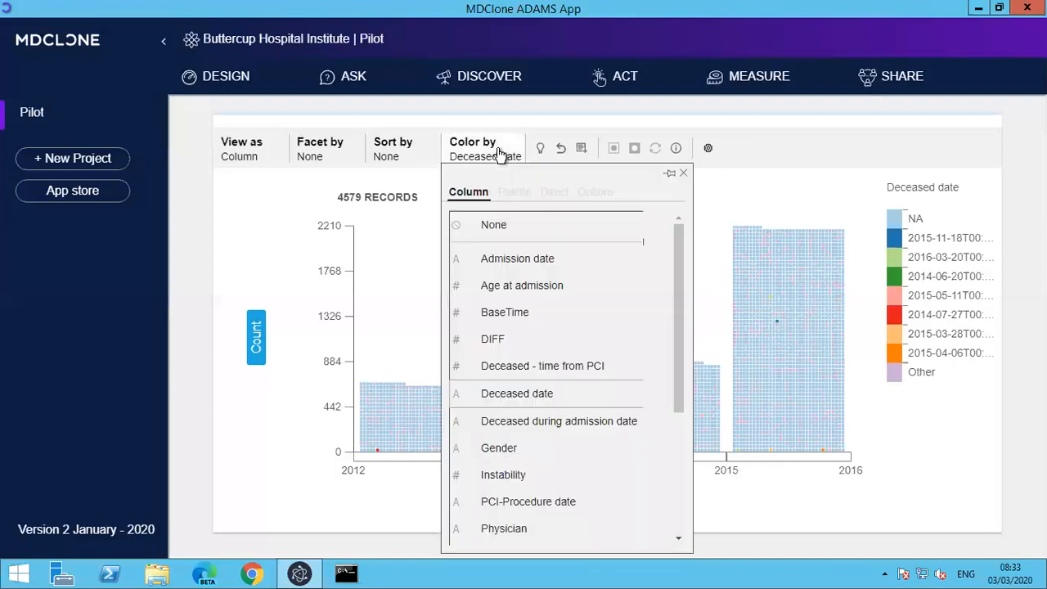
left_click(543, 422)
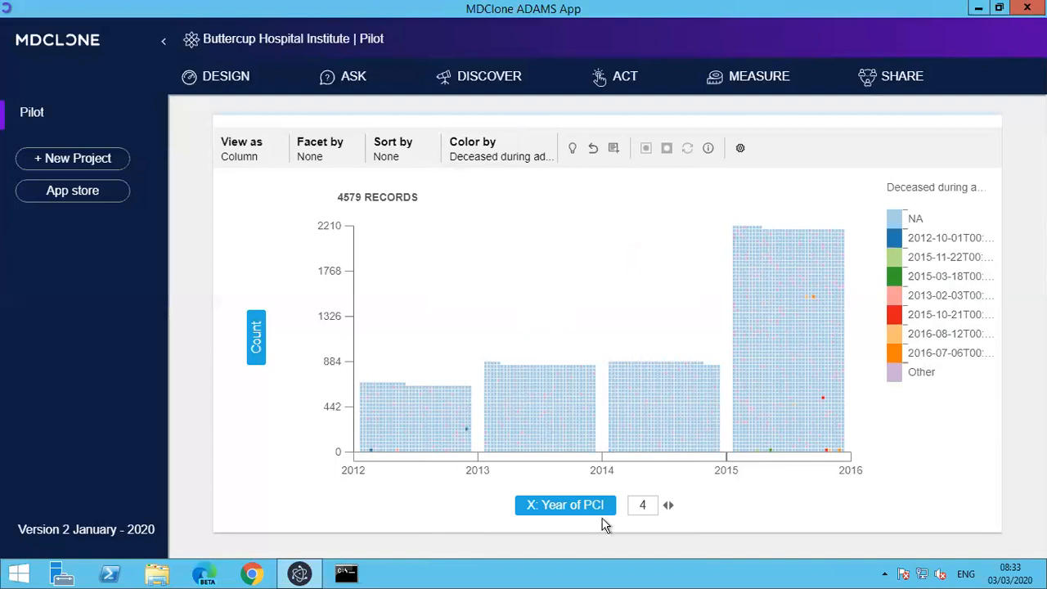
left_click(641, 505)
left_click(900, 227)
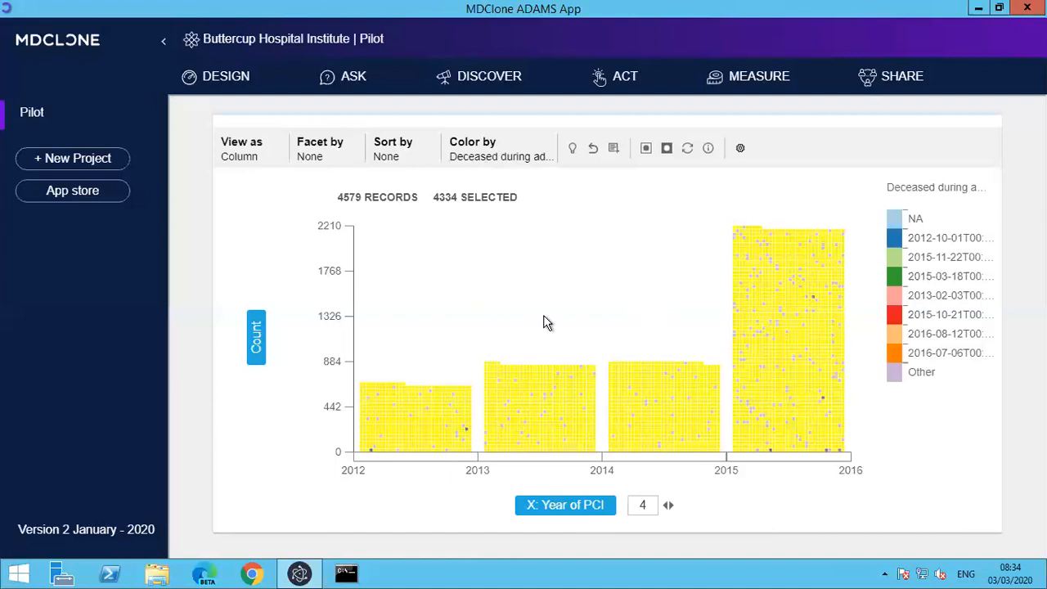
Set the column chart's X axis to Year and month of PCI.
left_click(567, 497)
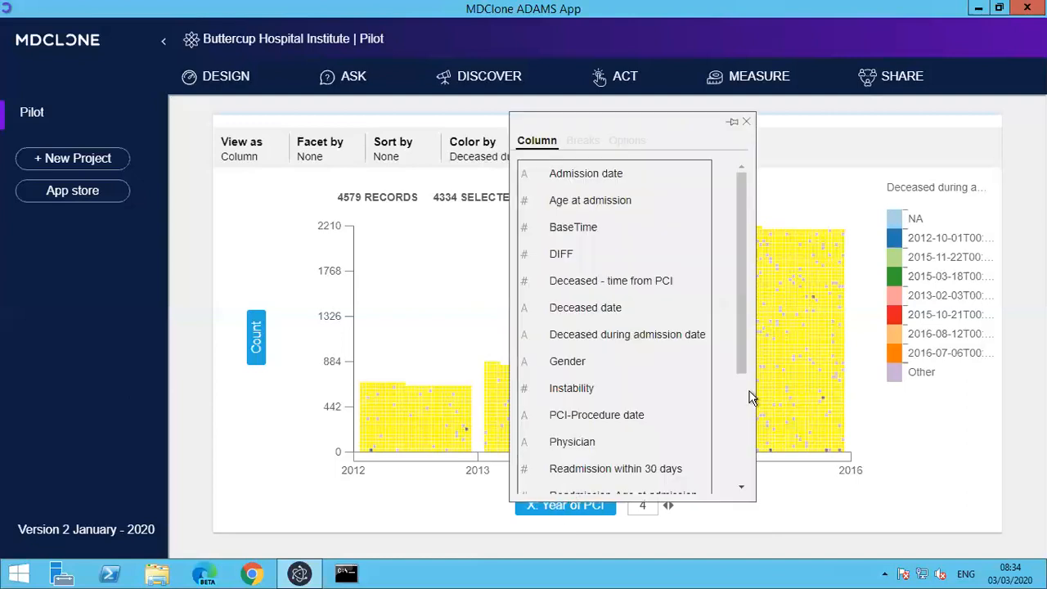
scroll(741, 396, "down", 3)
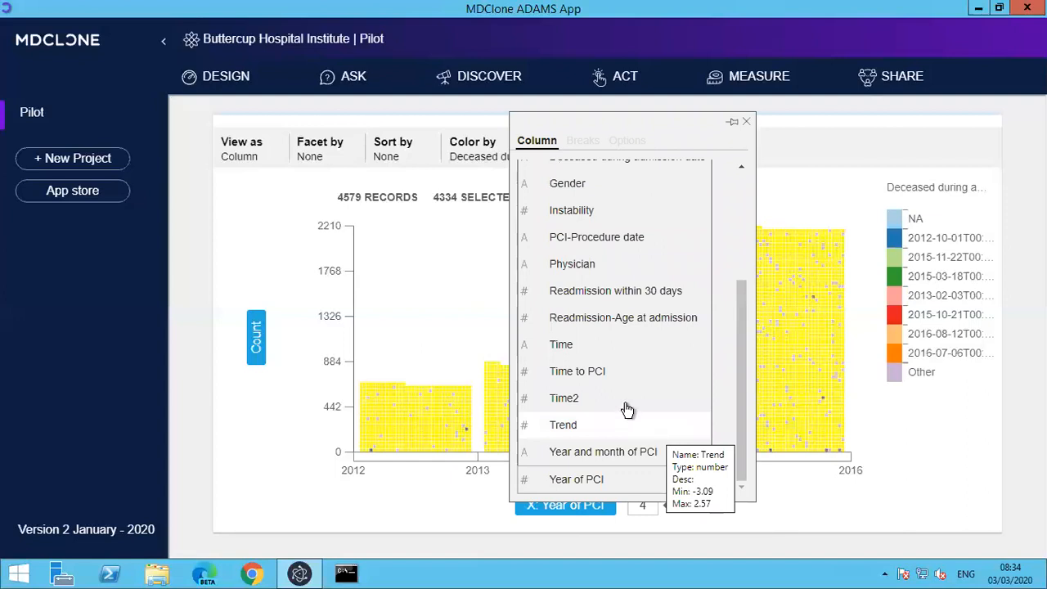
mouse_move(615, 401)
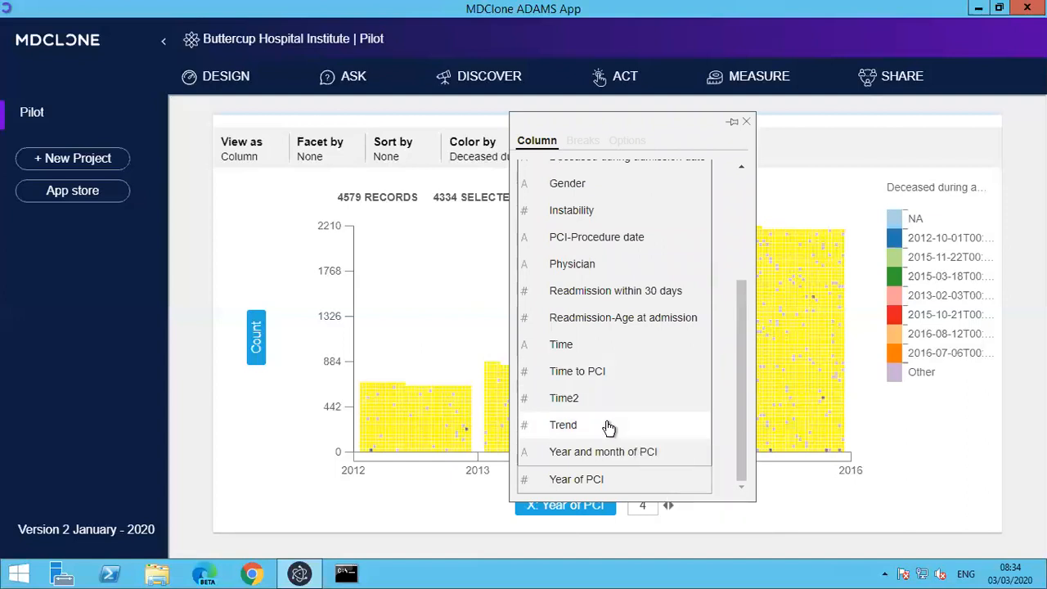
mouse_move(609, 427)
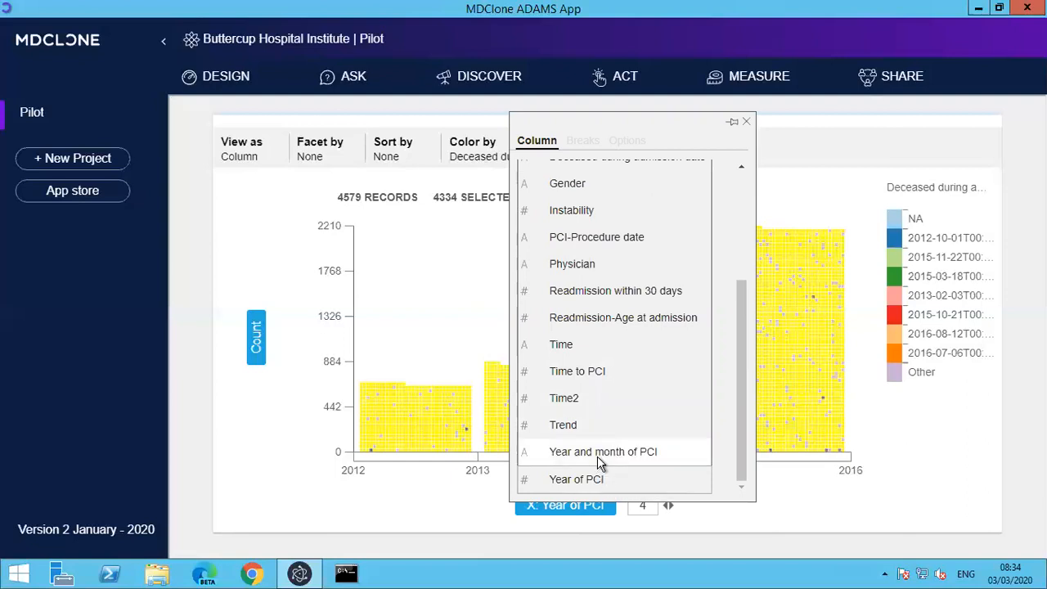
left_click(598, 454)
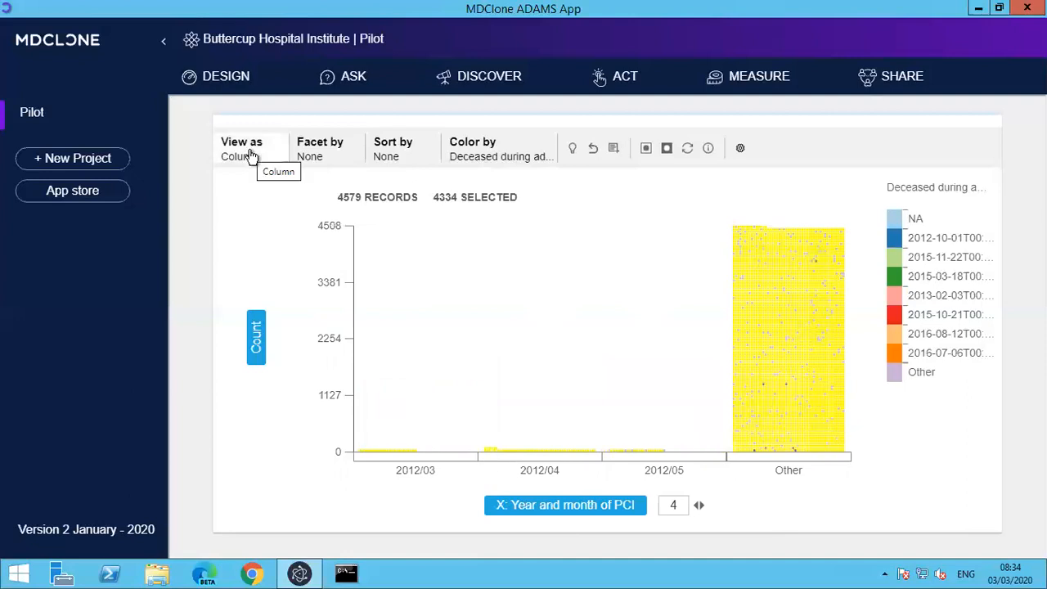
Switch the chart to a Scatter view and set its Y axis to Age at admission.
left_click(277, 174)
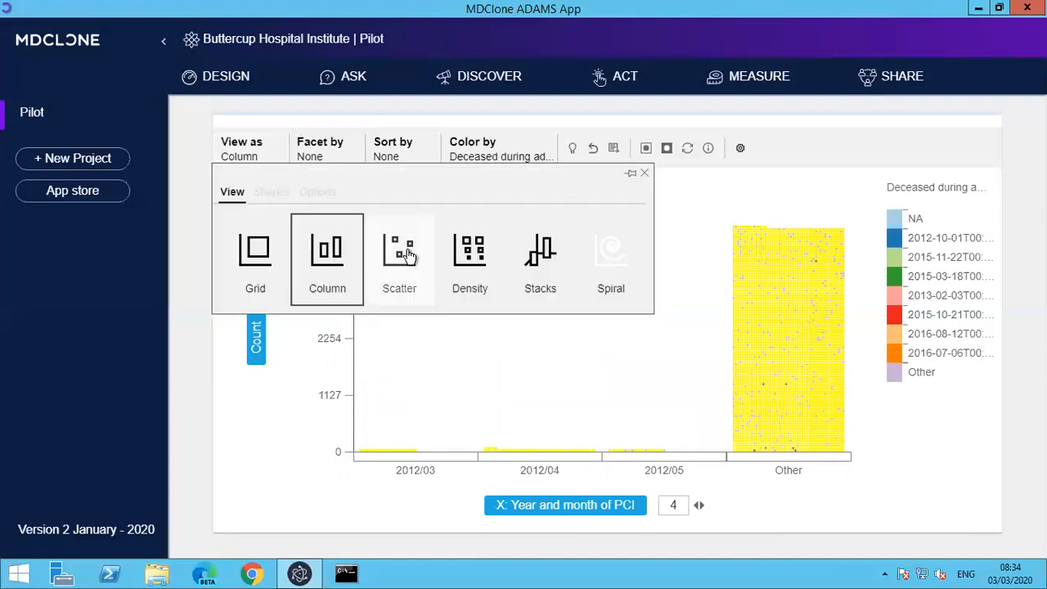
left_click(405, 254)
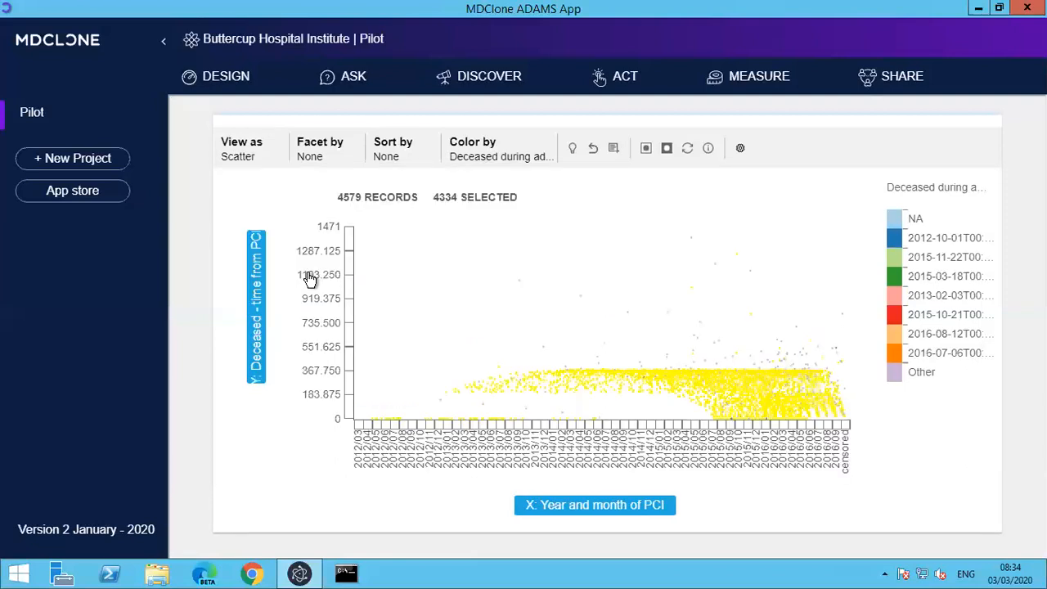
left_click(259, 297)
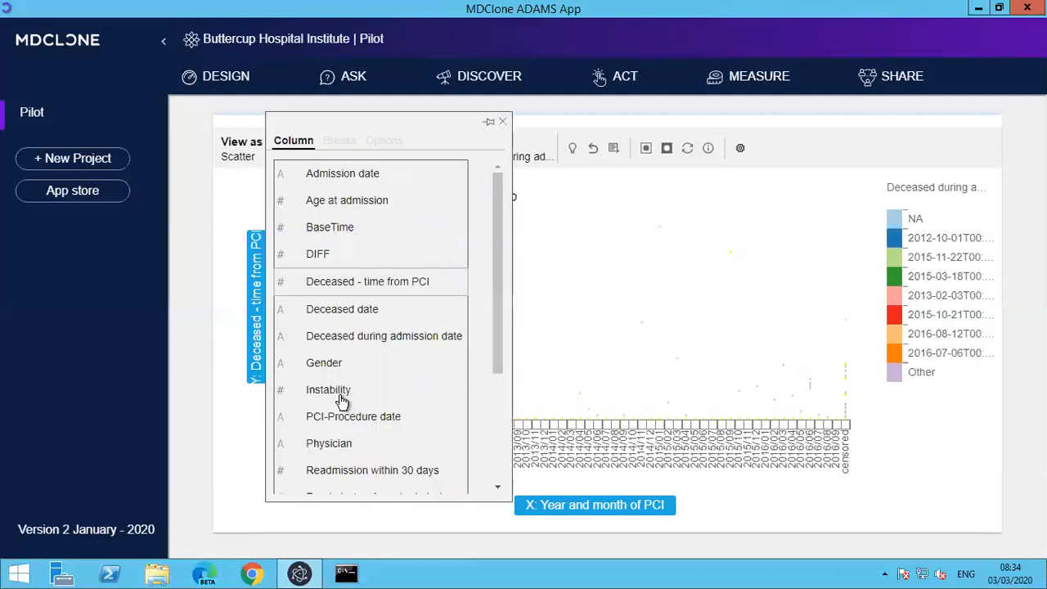
left_click(356, 203)
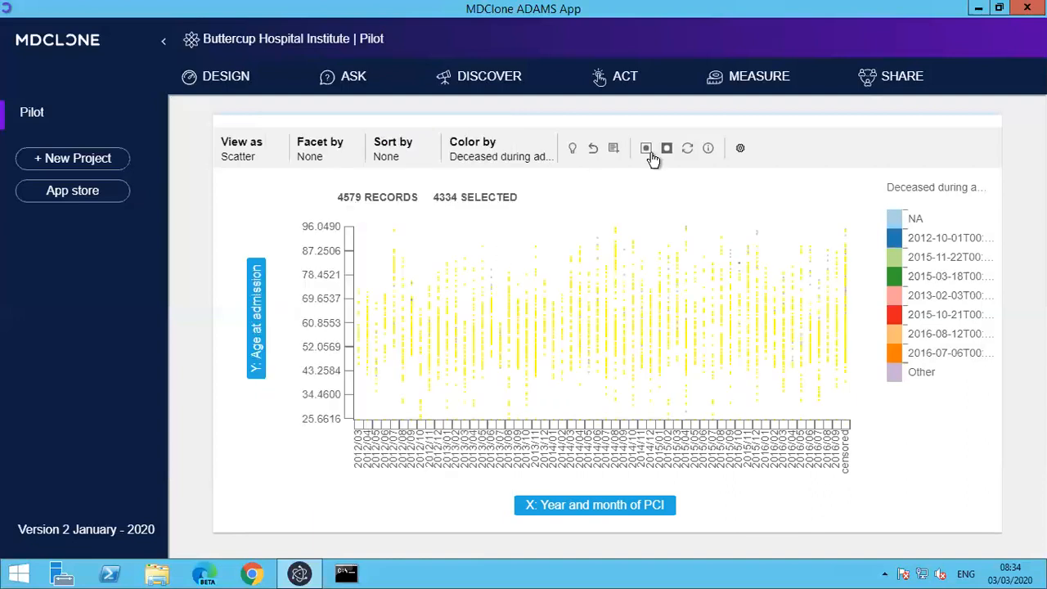
Clear the record selection and color the scatter chart by Gender.
left_click(685, 149)
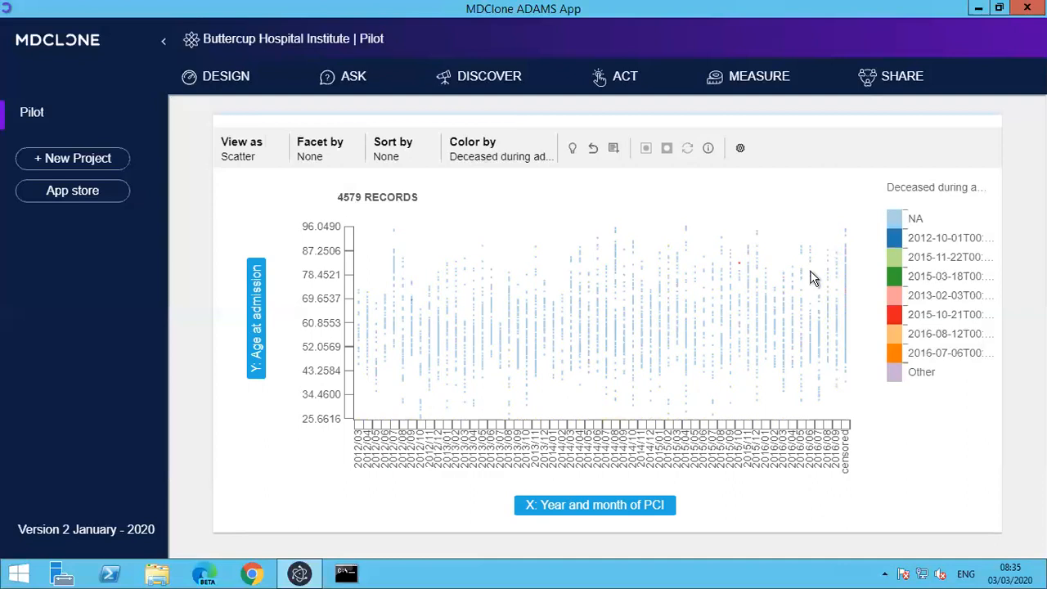
mouse_move(812, 278)
left_click(502, 155)
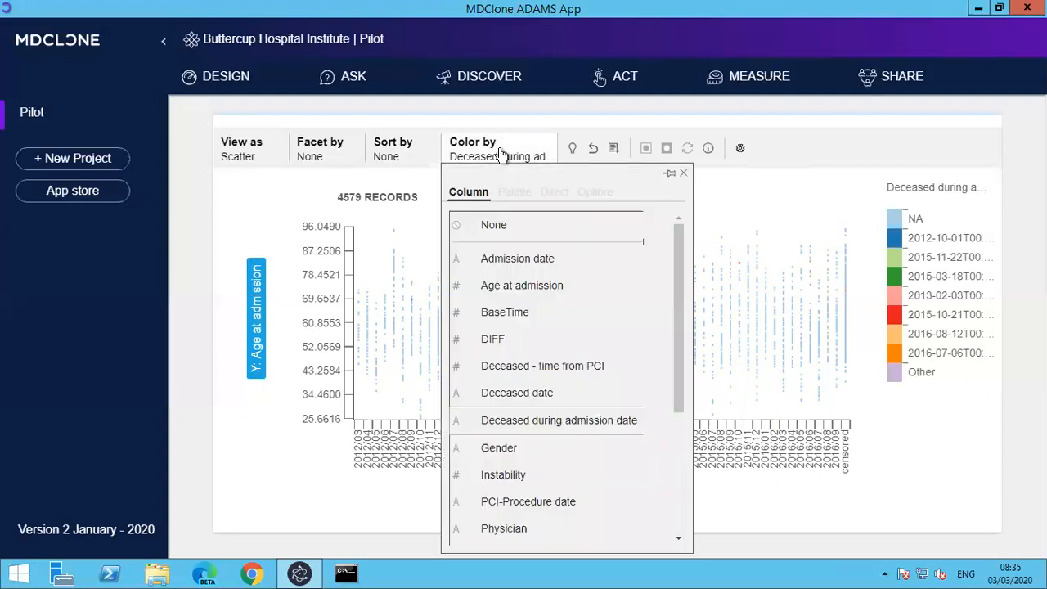
left_click(501, 449)
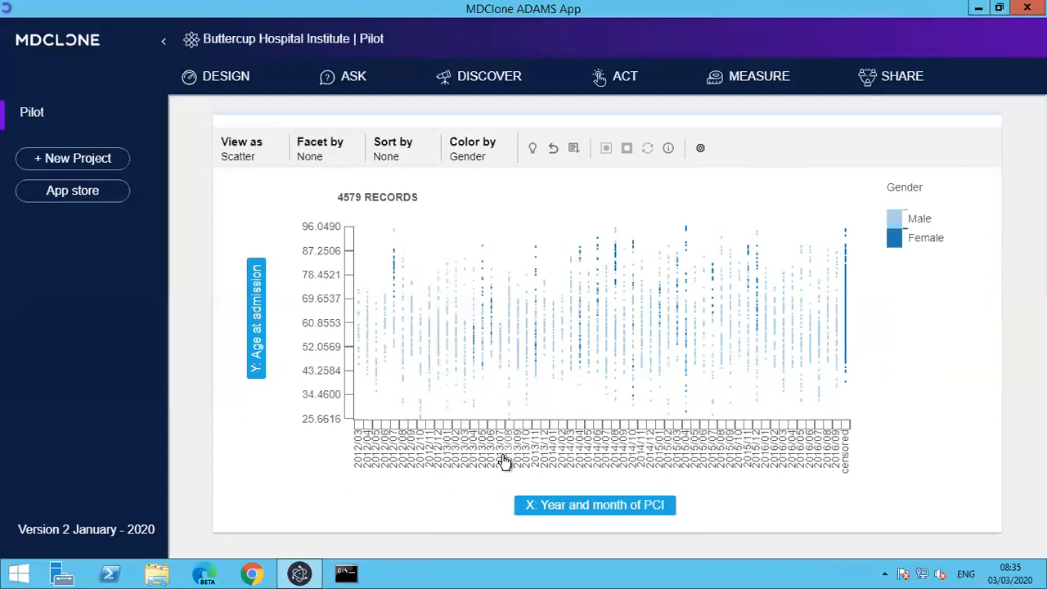
Set the scatter chart's X axis to Time to PCI.
left_click(549, 508)
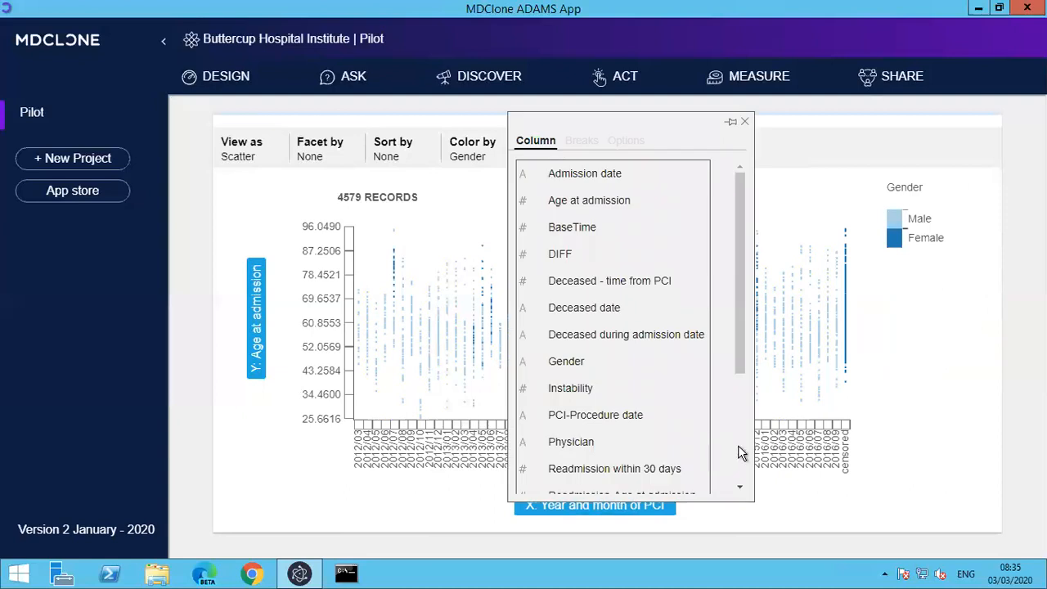
scroll(718, 381, "down", 3)
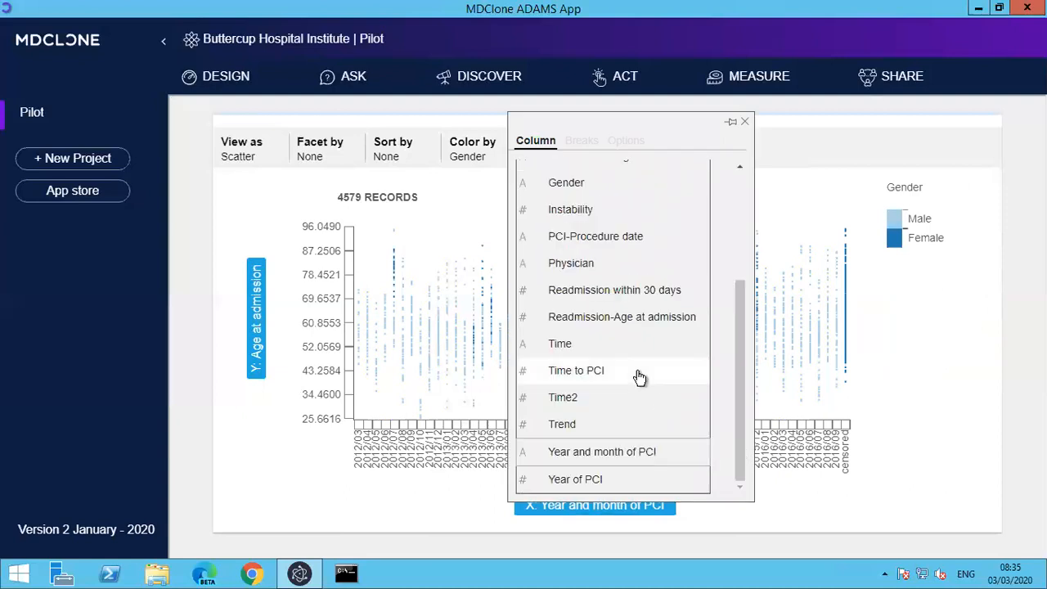
left_click(637, 372)
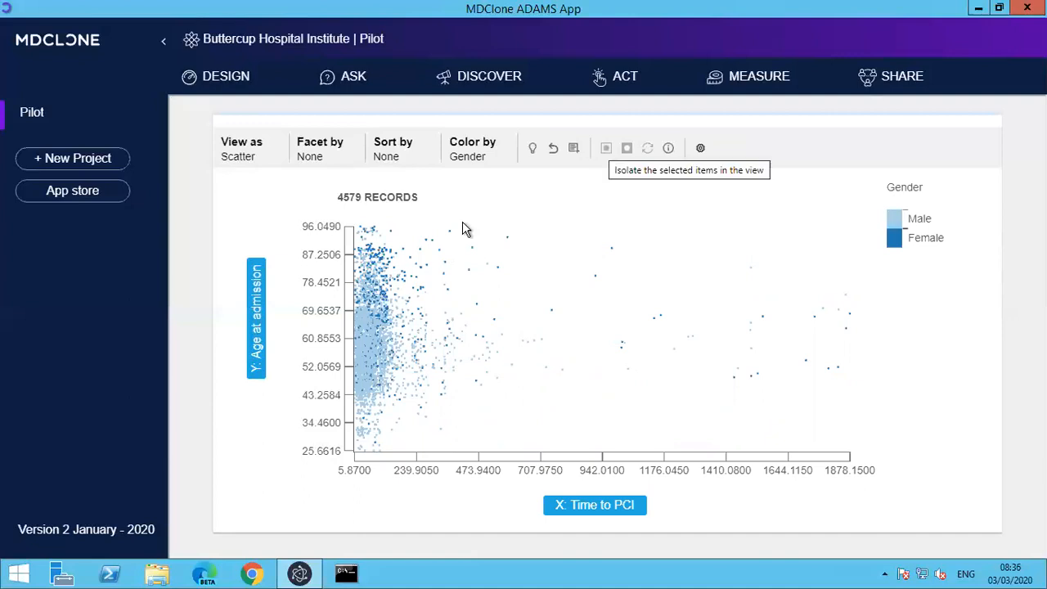
Select the outlier records with a Time to PCI above about 320 and exclude them from the view.
left_click_drag(552, 304, 757, 416)
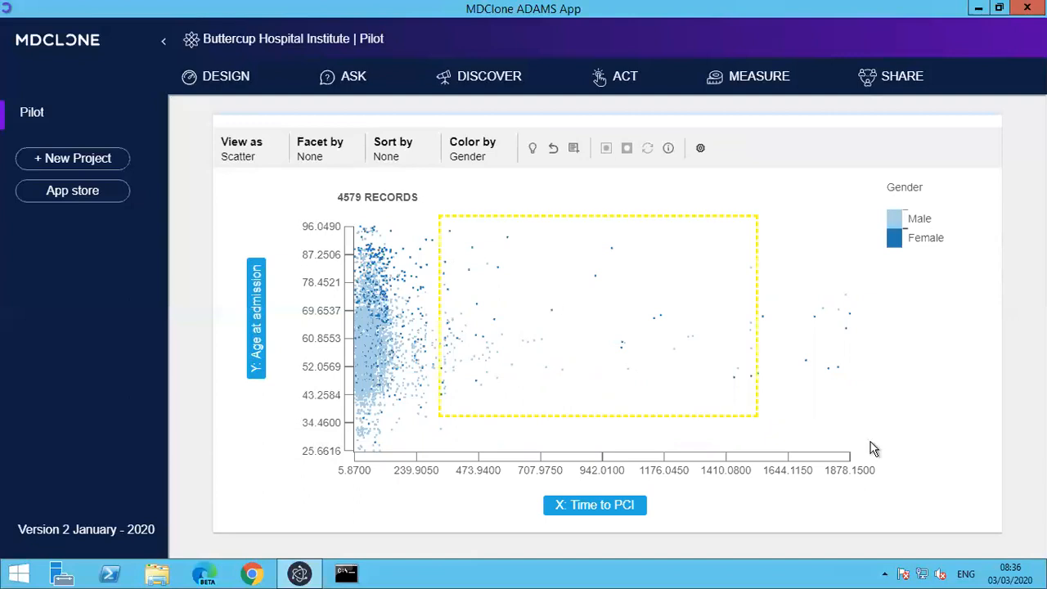
left_click(725, 342)
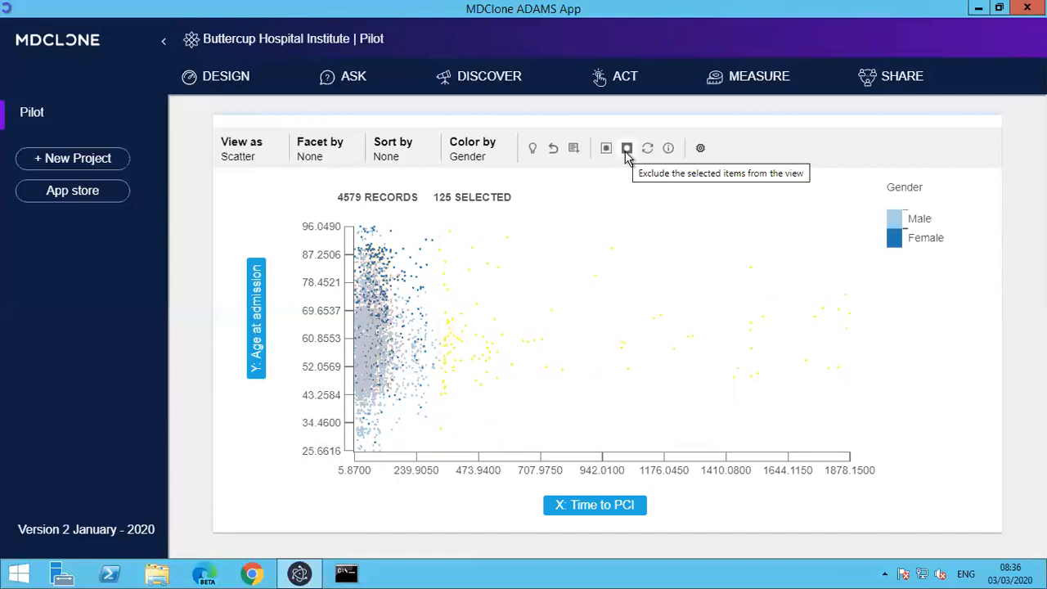
left_click(627, 150)
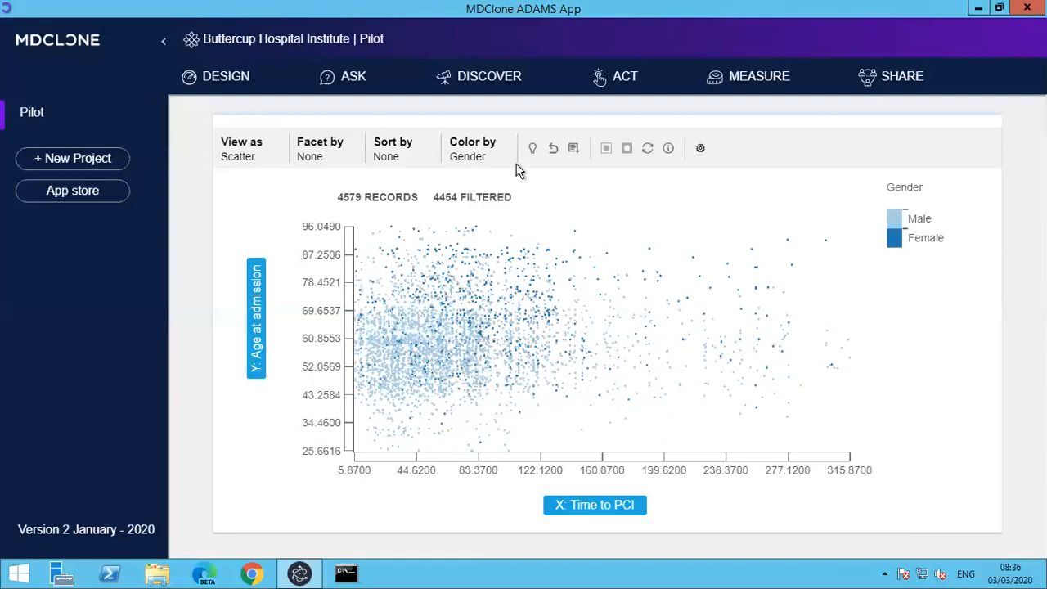
Color the scatter chart by Deceased date and exclude all records in the NA category from the view.
left_click(480, 147)
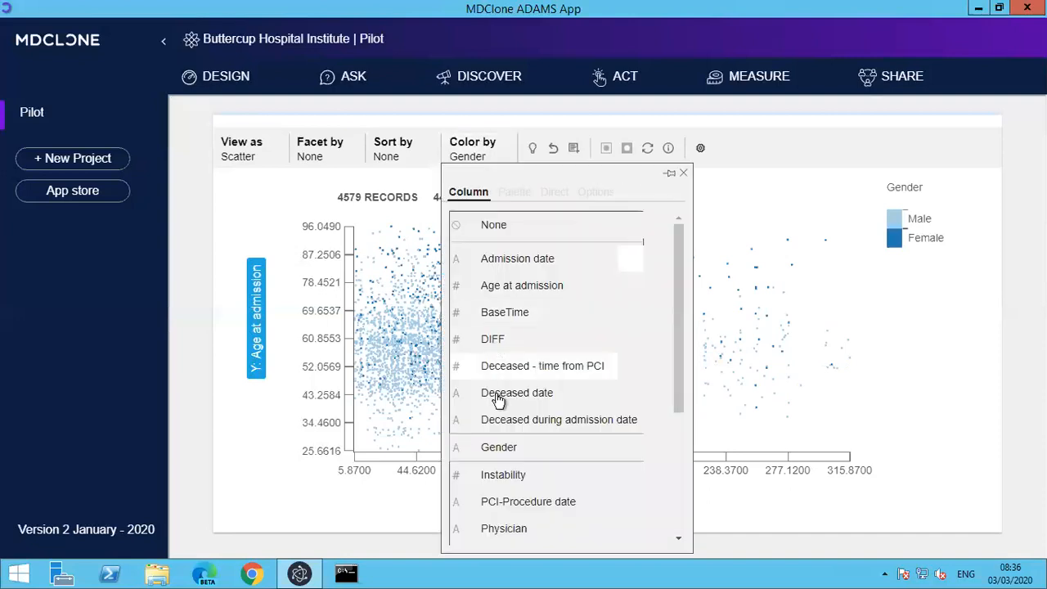
left_click(499, 398)
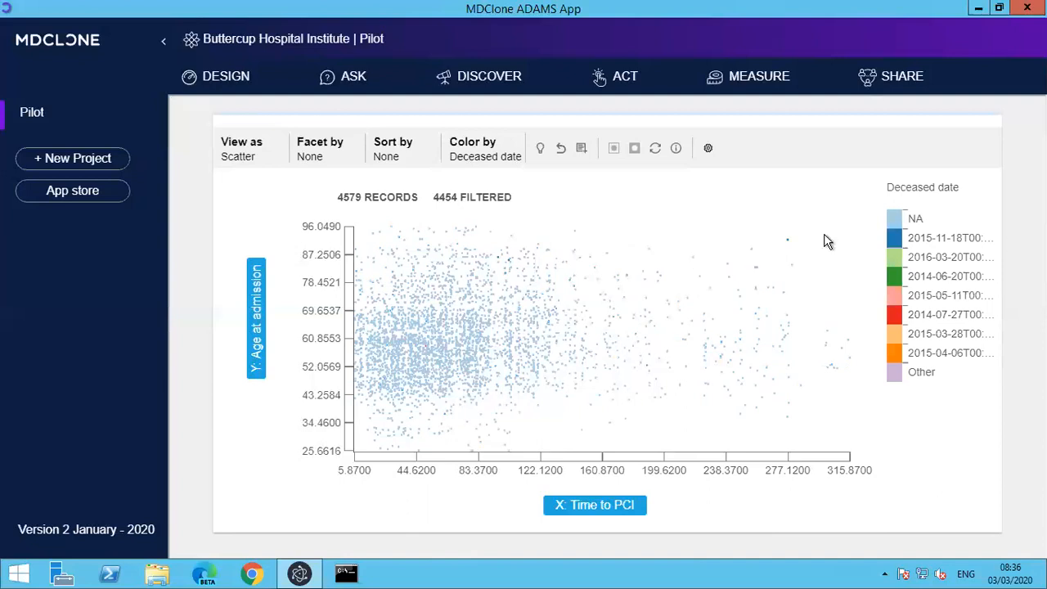
left_click(894, 222)
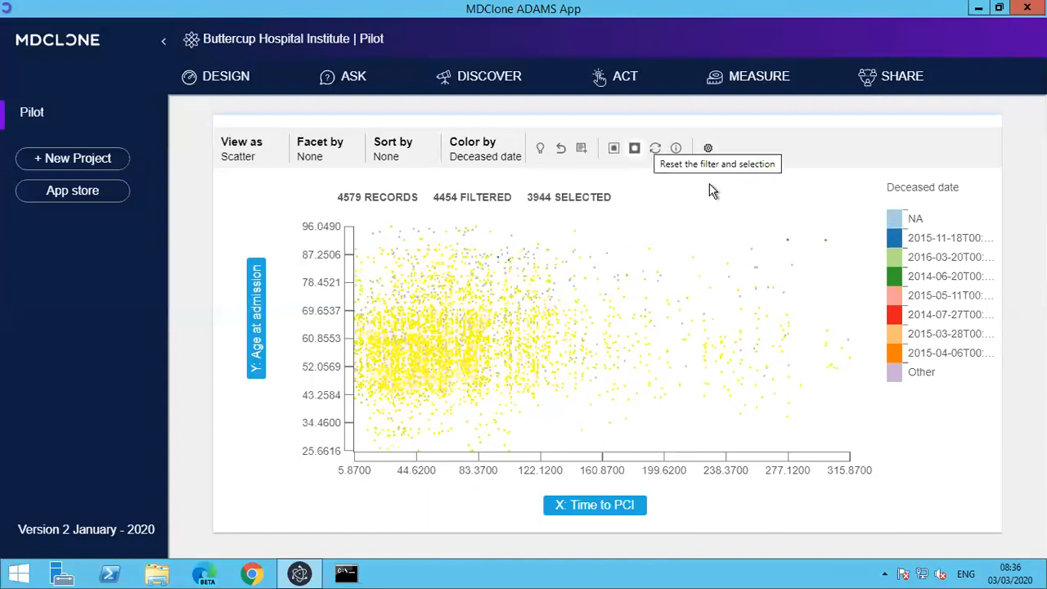
left_click(634, 150)
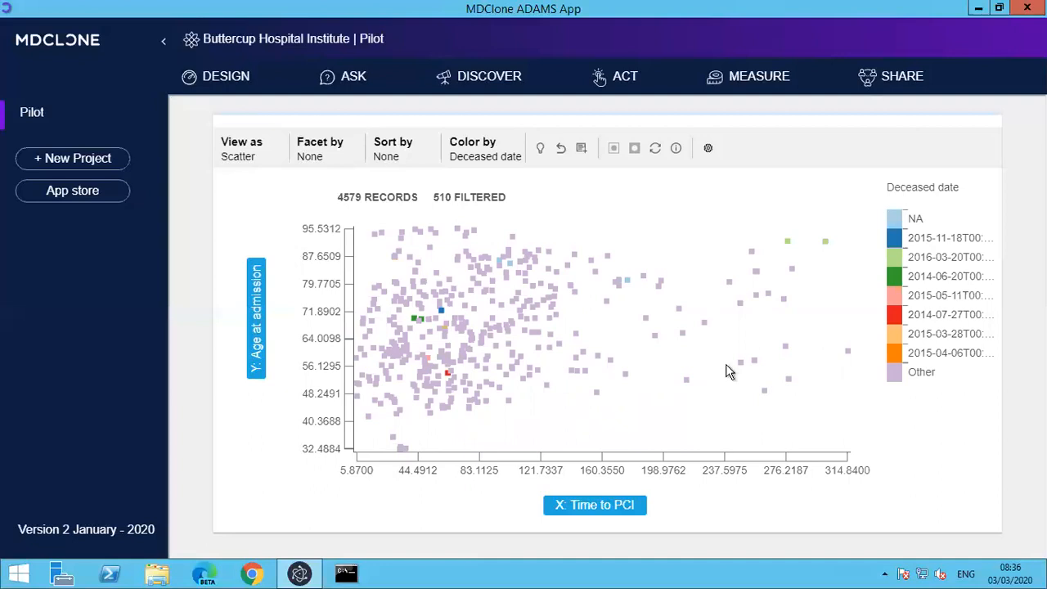
Facet the scatter chart by Gender.
left_click(233, 148)
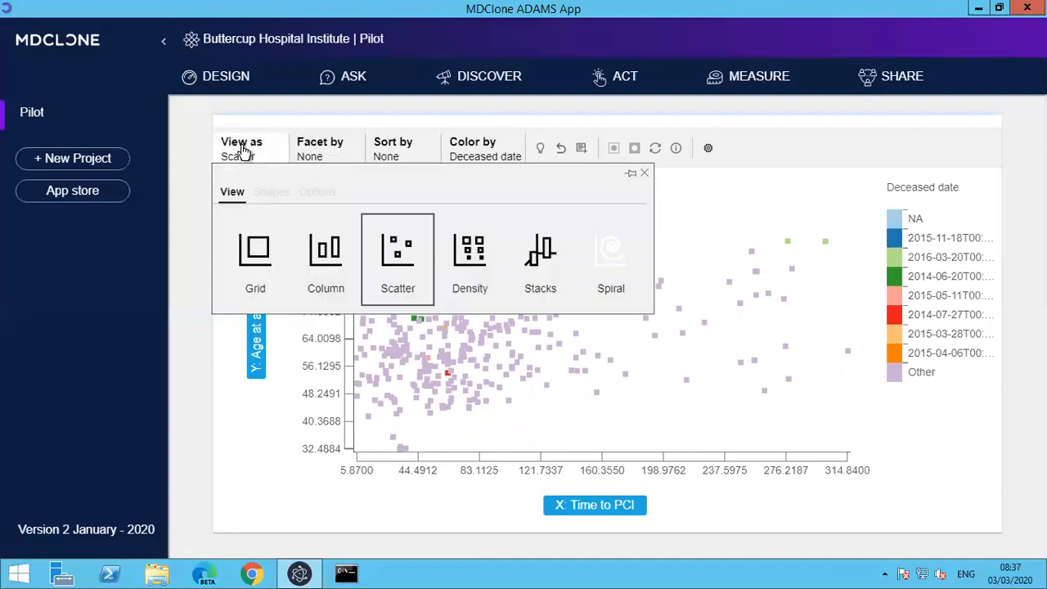
left_click(311, 156)
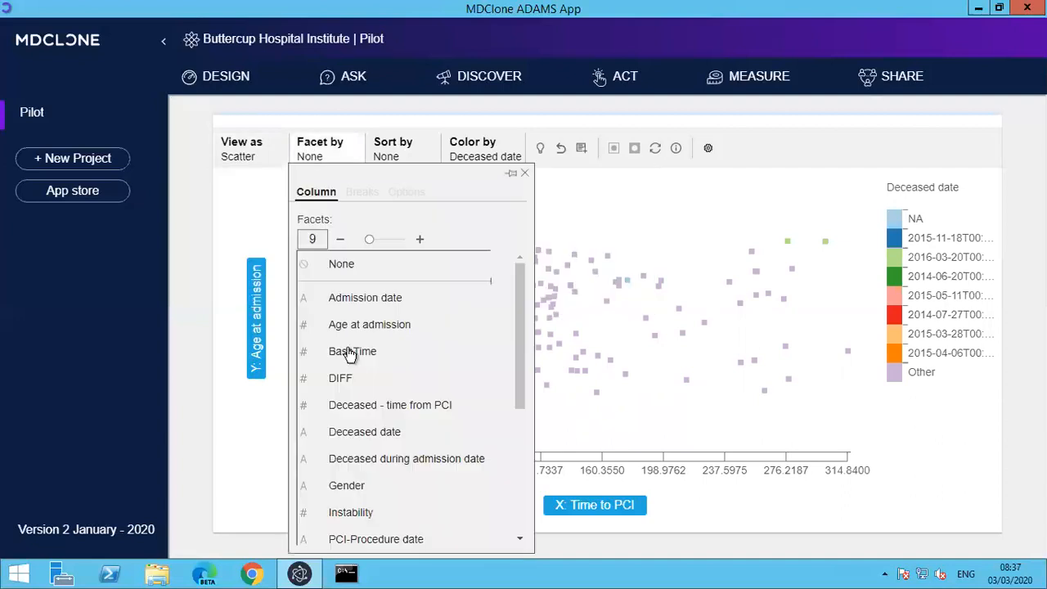
left_click(362, 486)
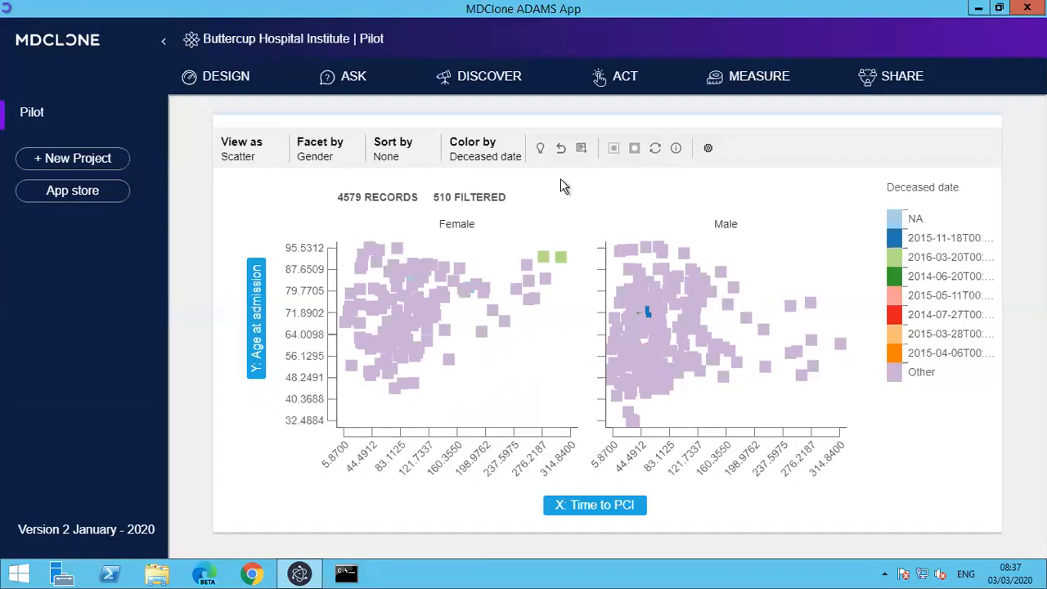
Inspect the first filtered record's details and close them.
left_click(676, 151)
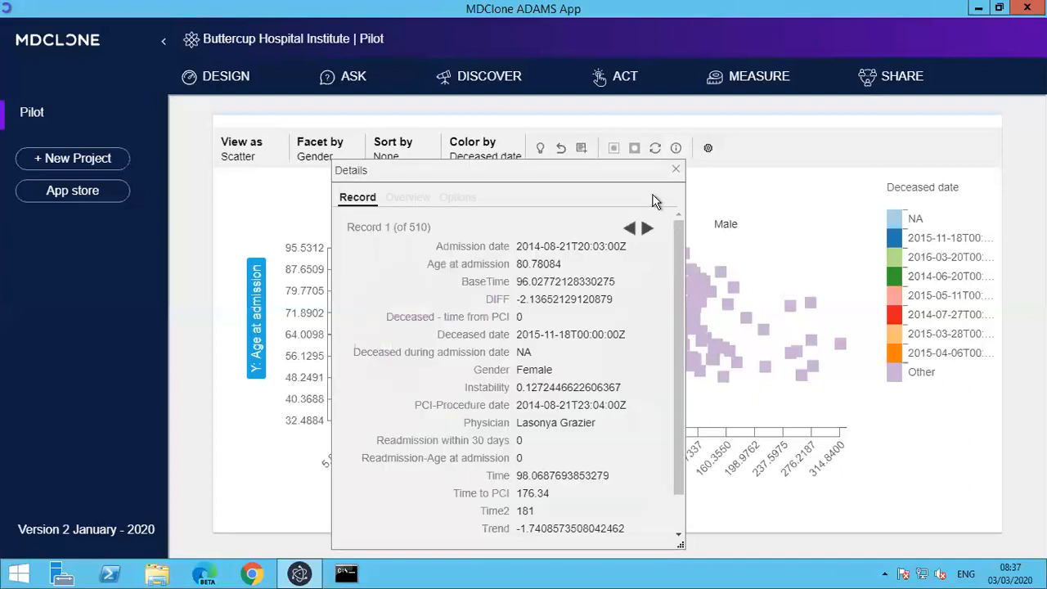
left_click(647, 229)
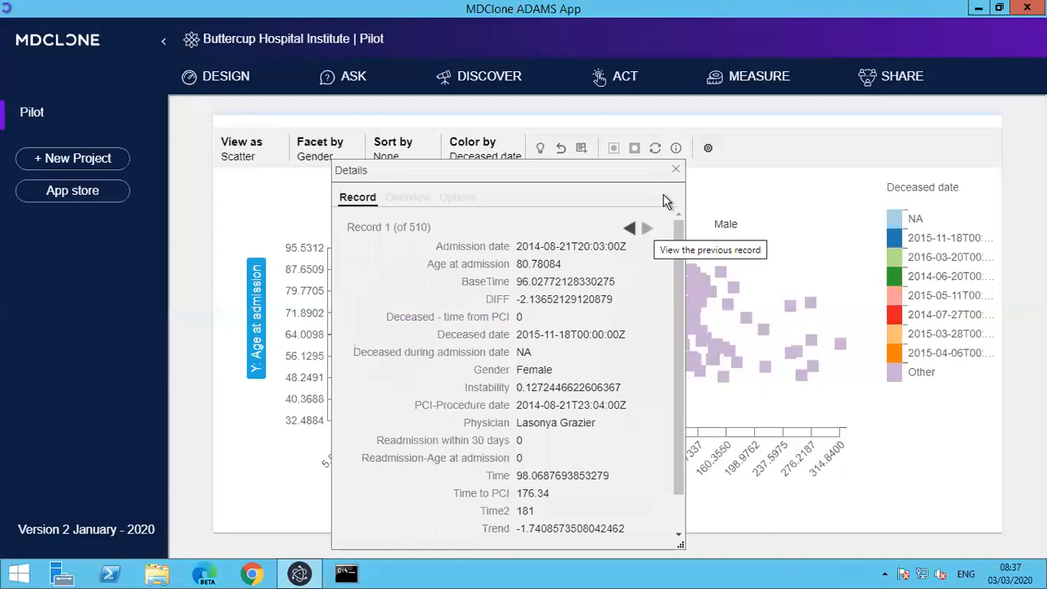
left_click(675, 172)
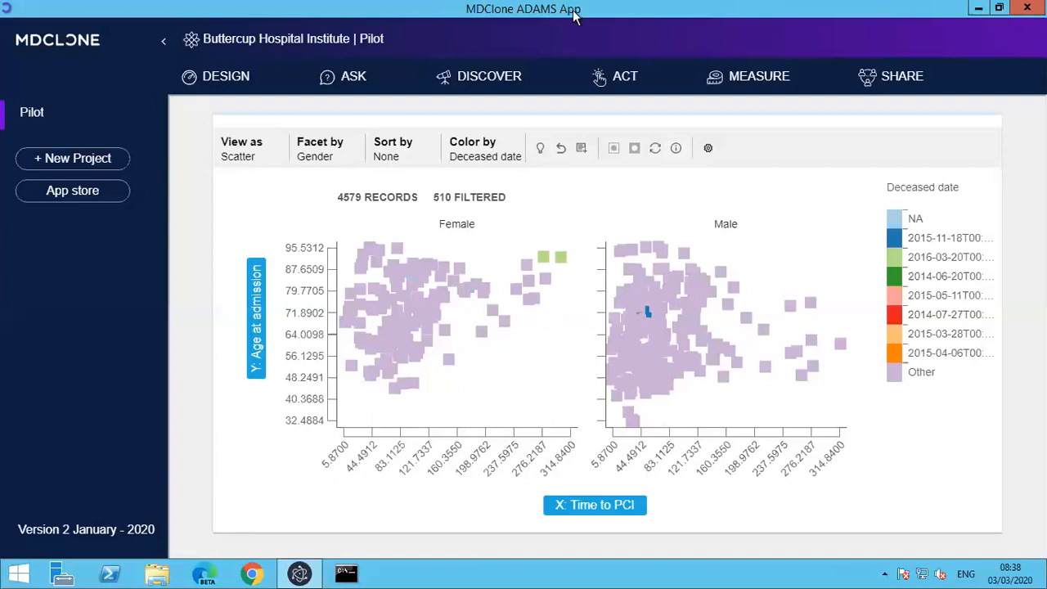
Minimize the remote desktop session and switch to Zoom.
mouse_move(680, 12)
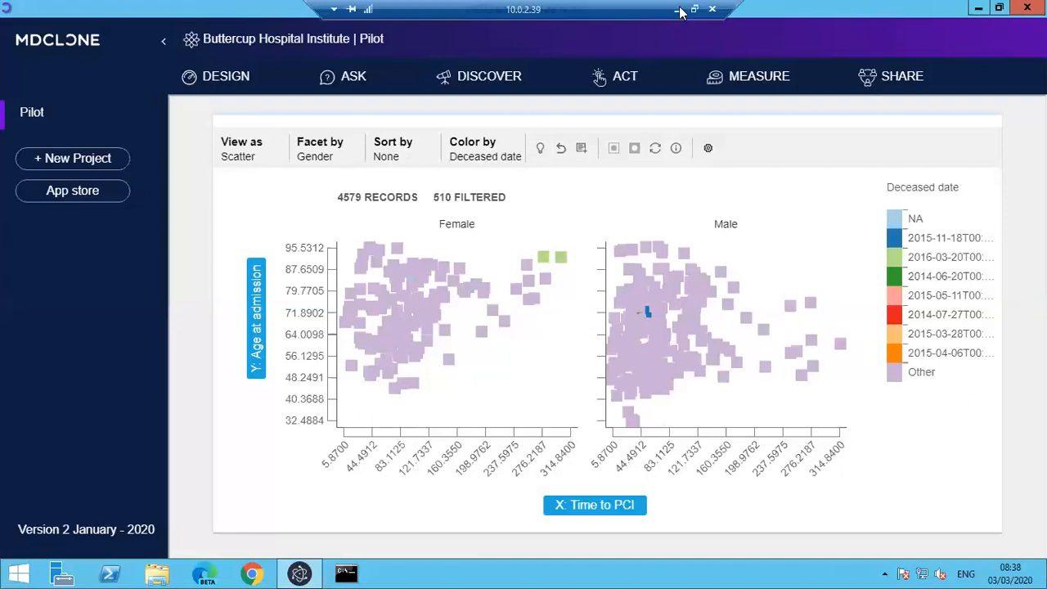
left_click(678, 10)
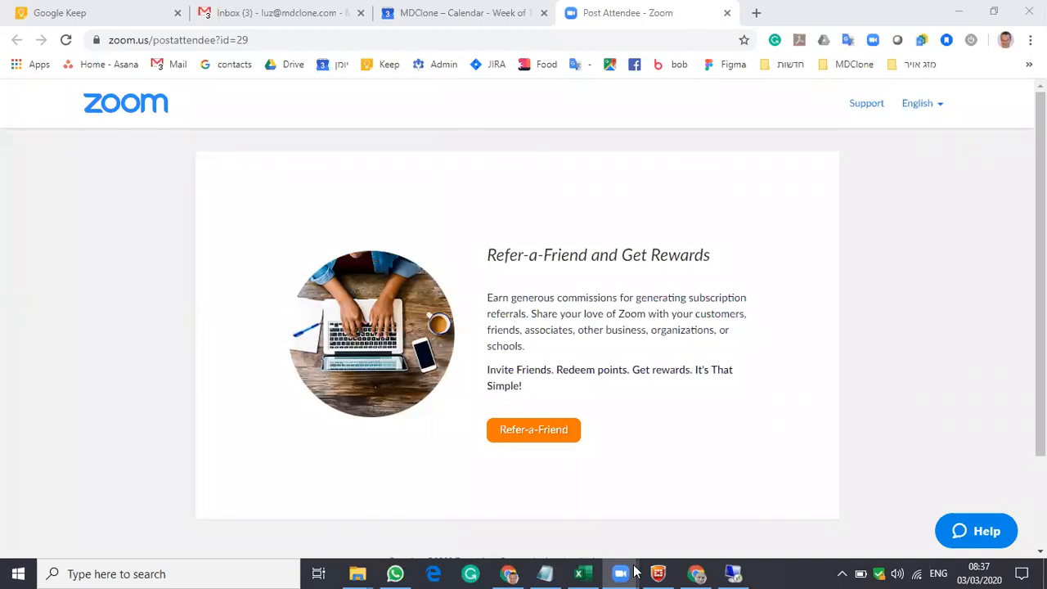
left_click(634, 571)
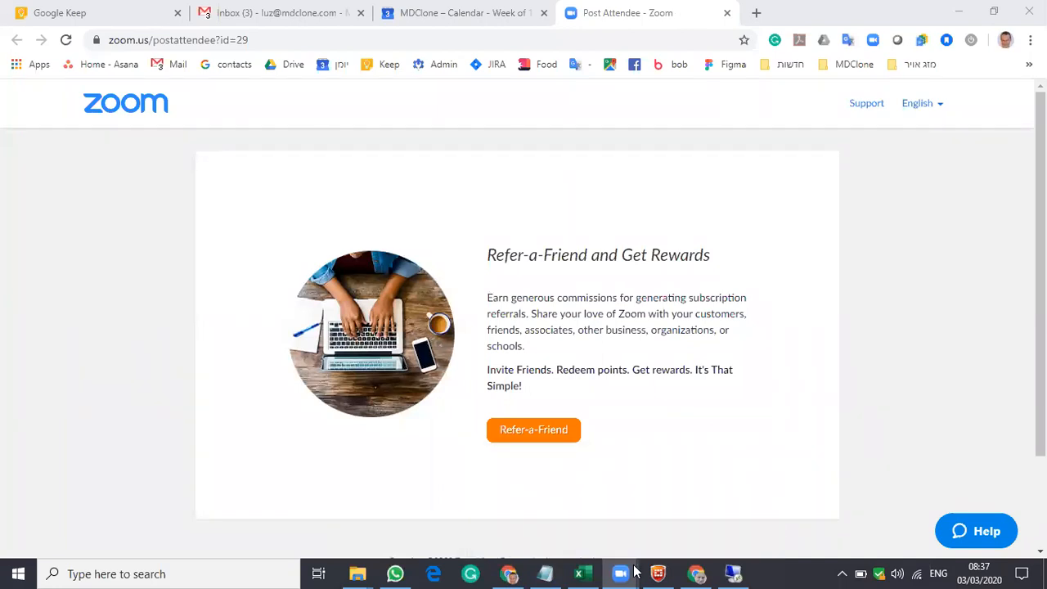